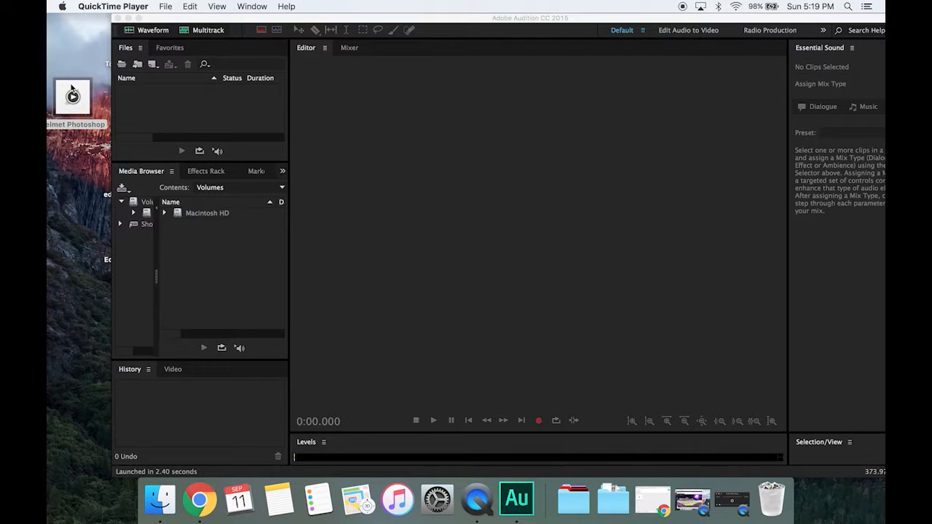
# Import the Helmet Photoshop recording from the desktop and open it in the waveform editor
pyautogui.moveTo(62, 88); pyautogui.dragTo(172, 107)
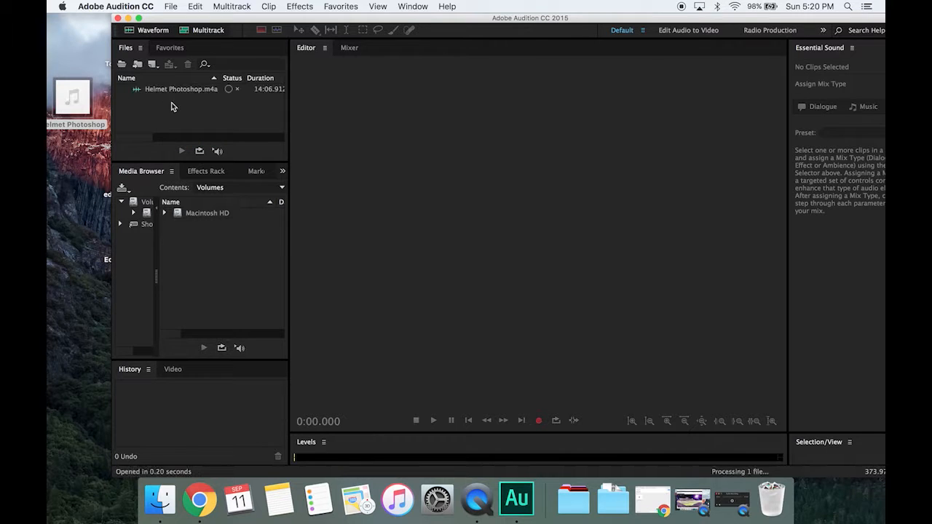
pyautogui.click(181, 91)
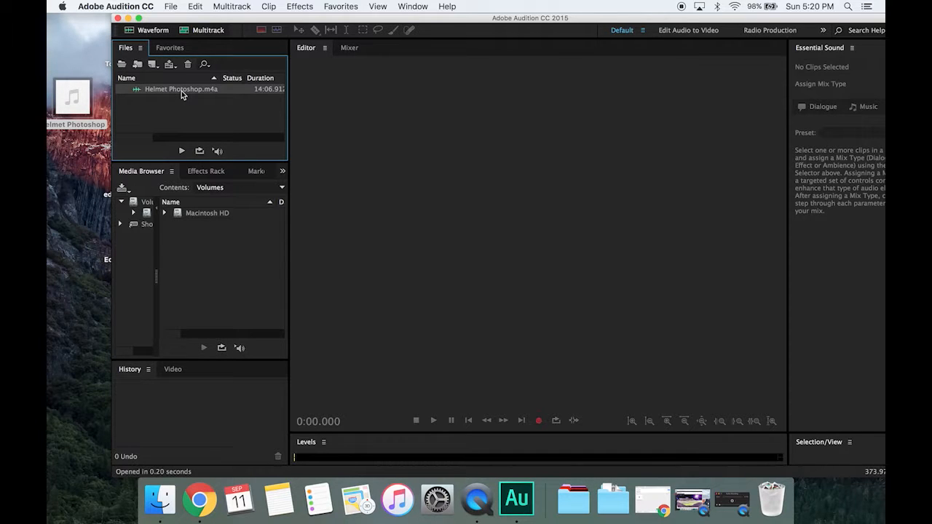
pyautogui.doubleClick(181, 90)
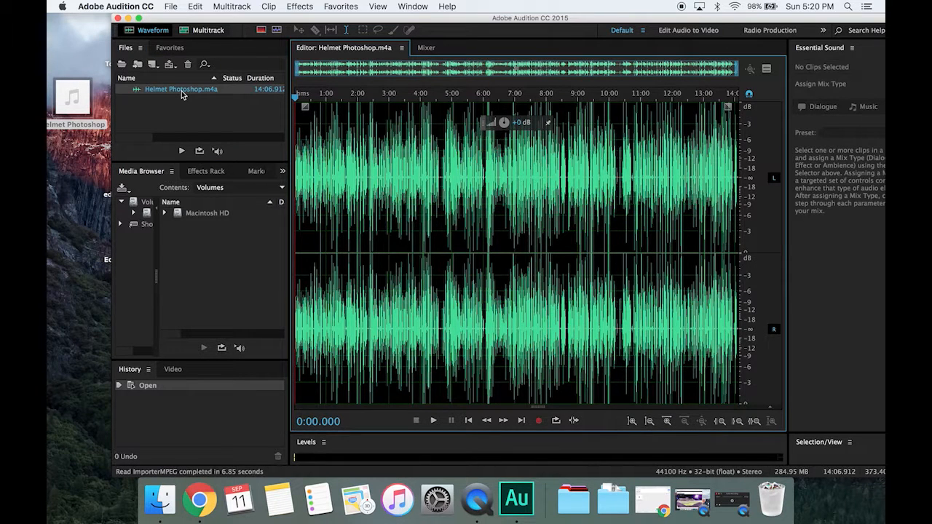
# Play the opening seconds of the recording and move the playhead to about 4:33
pyautogui.press('space')
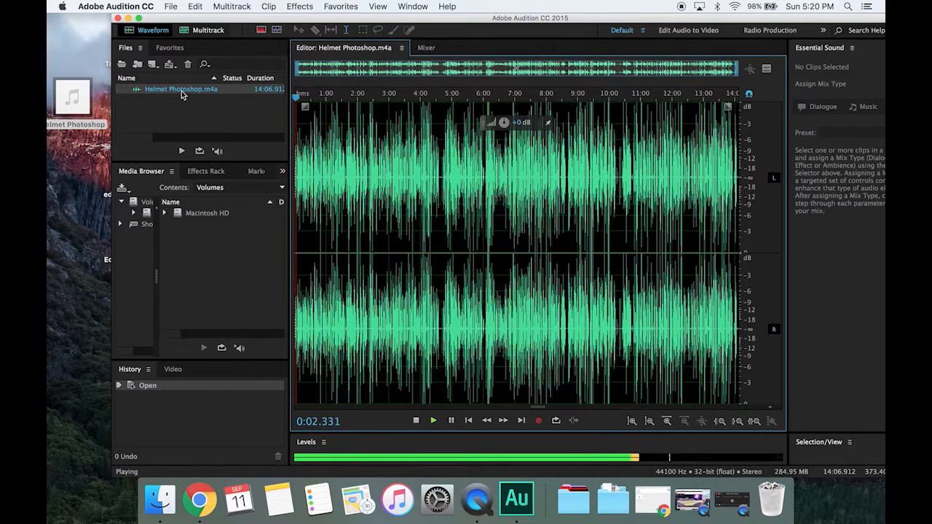
pyautogui.press('space')
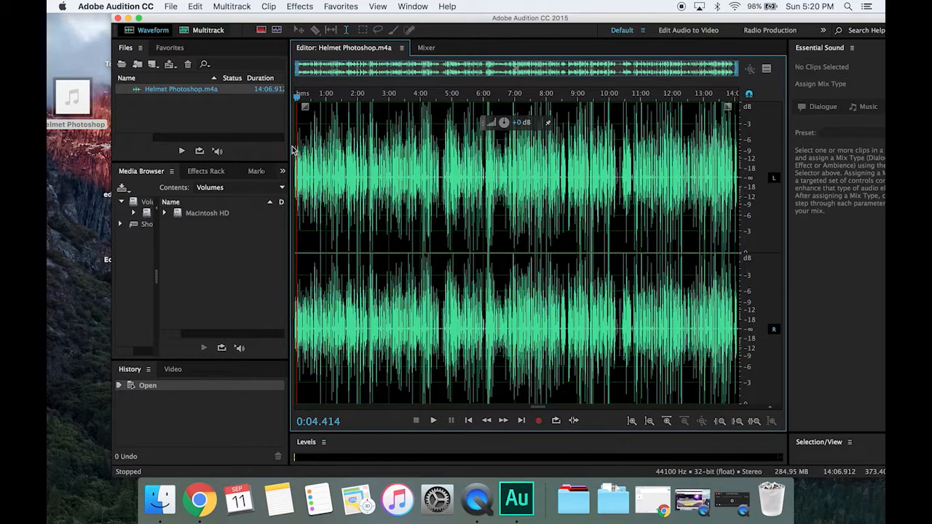
pyautogui.click(441, 173)
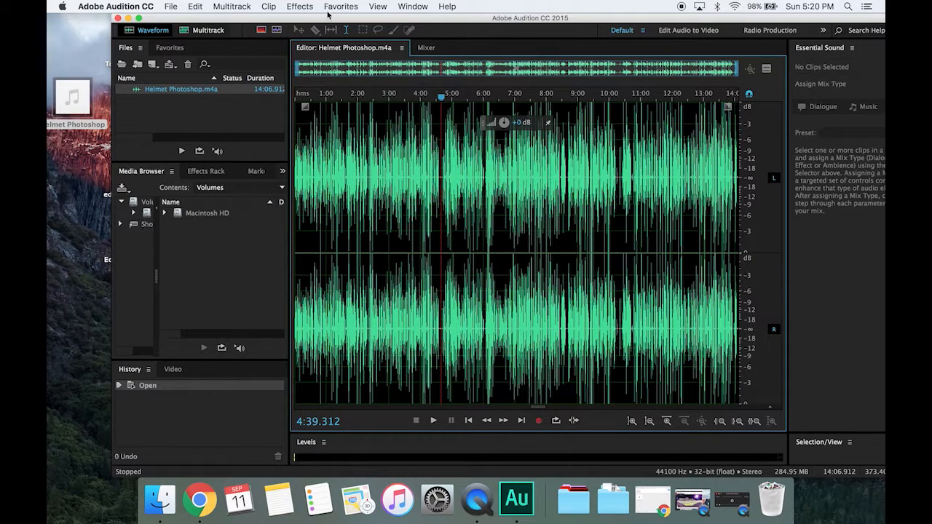
pyautogui.click(438, 284)
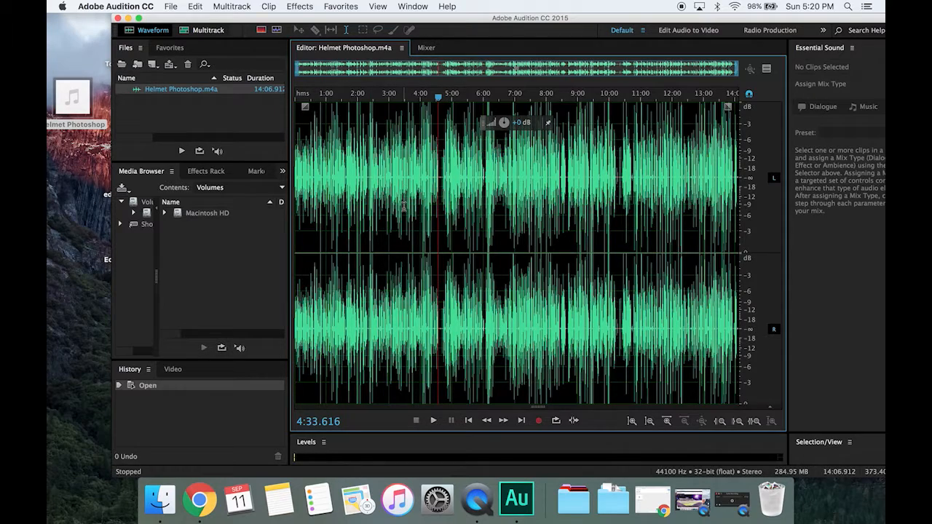
# Select the silent gap from about 13:55 to 13:57.5 near the end of the recording and play it back
pyautogui.moveTo(296, 68); pyautogui.dragTo(713, 76)
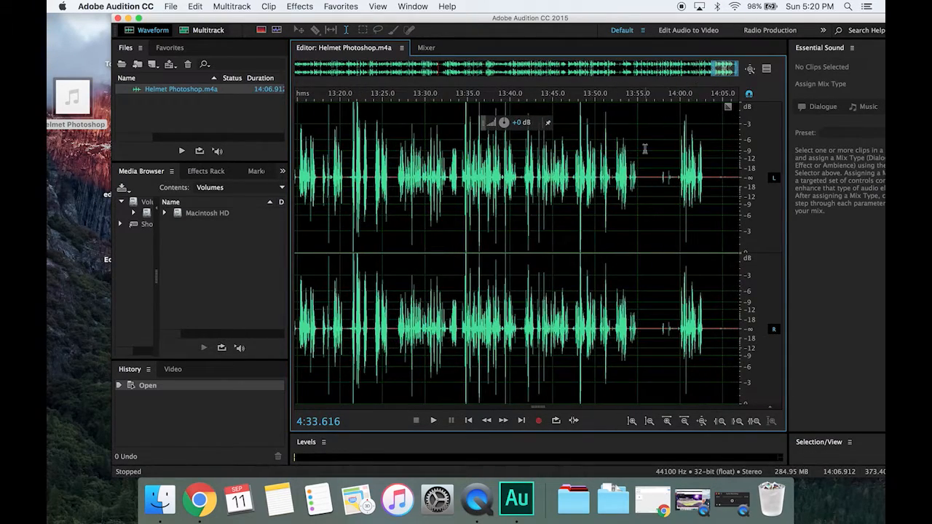
pyautogui.click(656, 172)
pyautogui.moveTo(657, 172); pyautogui.dragTo(643, 170)
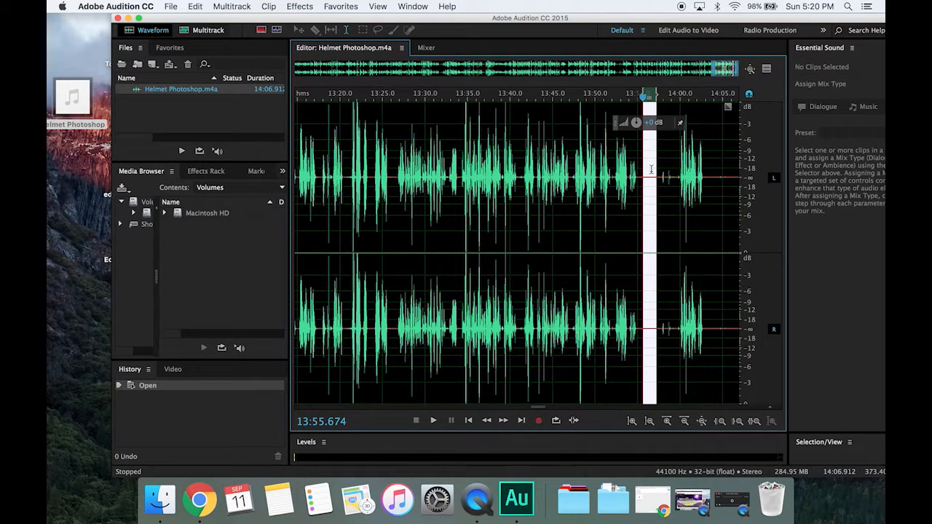
pyautogui.click(651, 170)
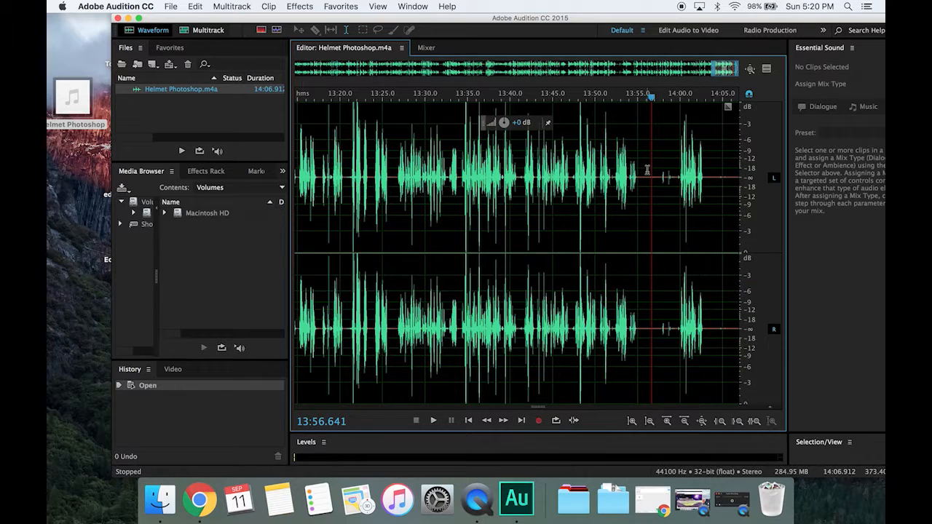
pyautogui.moveTo(660, 170); pyautogui.dragTo(638, 171)
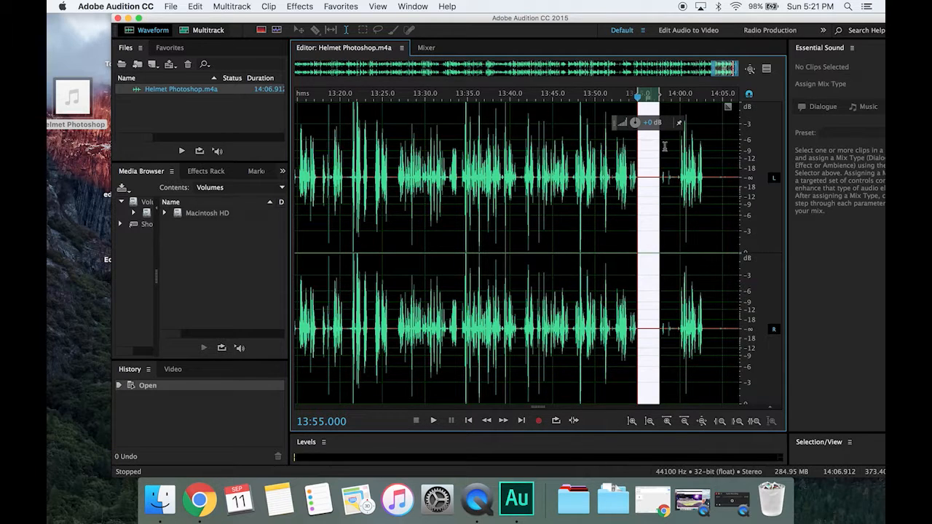
pyautogui.click(660, 153)
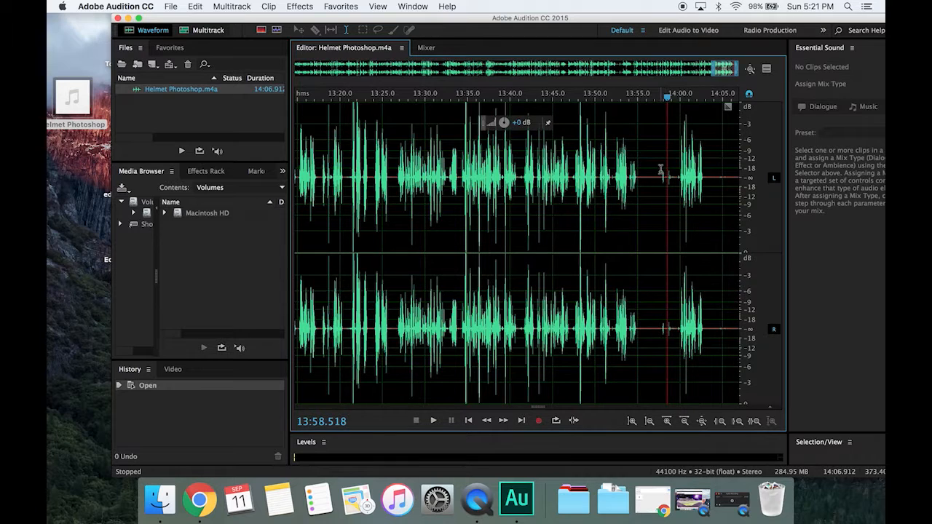
pyautogui.moveTo(660, 170); pyautogui.dragTo(637, 169)
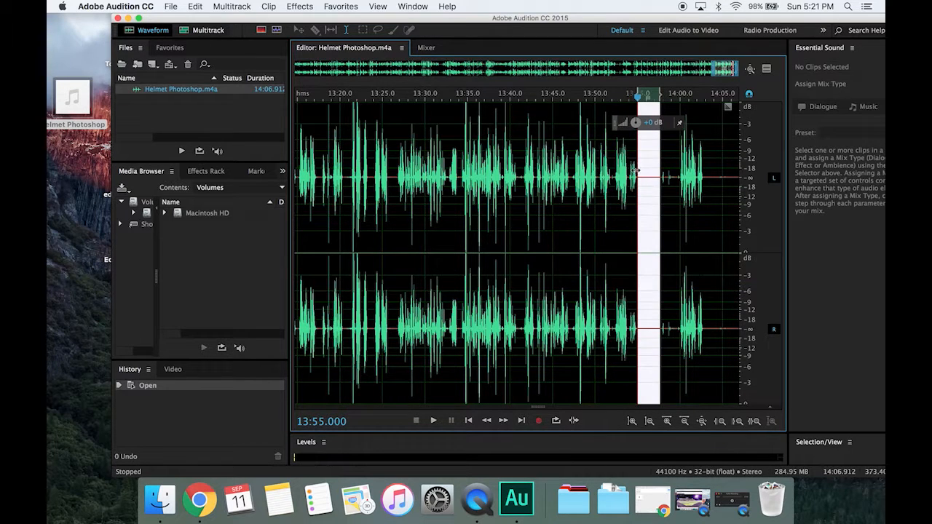
pyautogui.press('space')
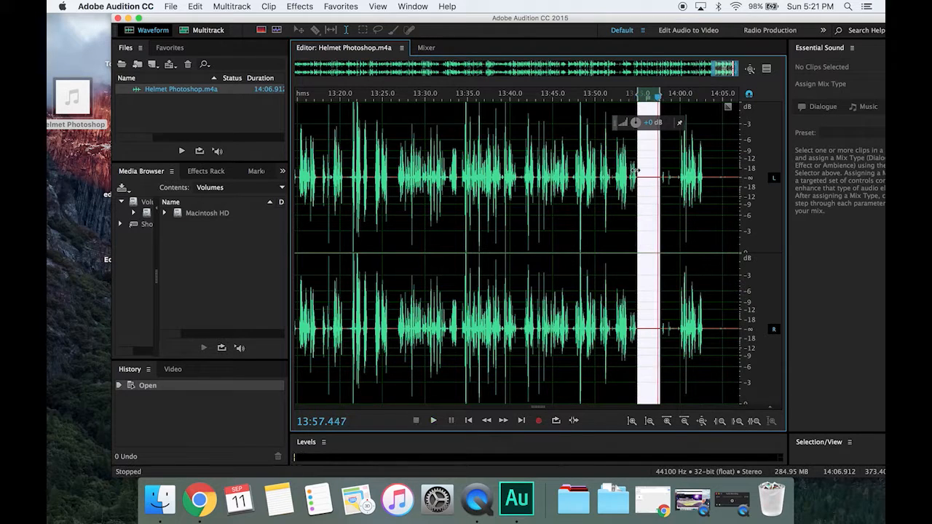
# Capture a noise print from the selected silent gap
pyautogui.click(300, 6)
pyautogui.moveTo(356, 201)
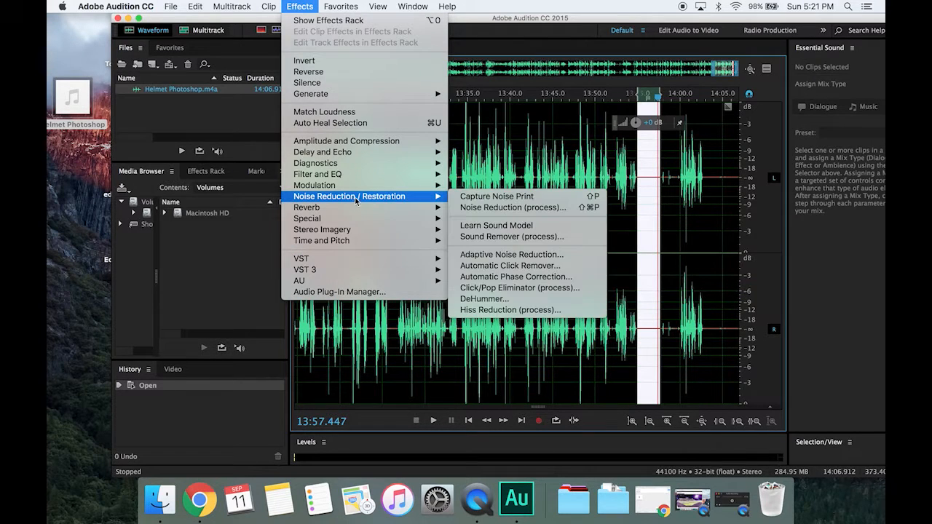
pyautogui.click(521, 198)
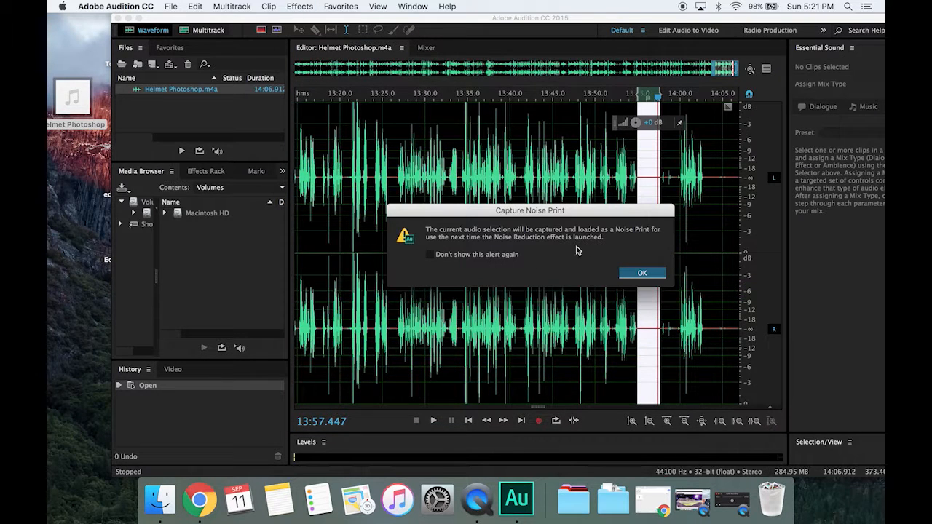
pyautogui.click(650, 275)
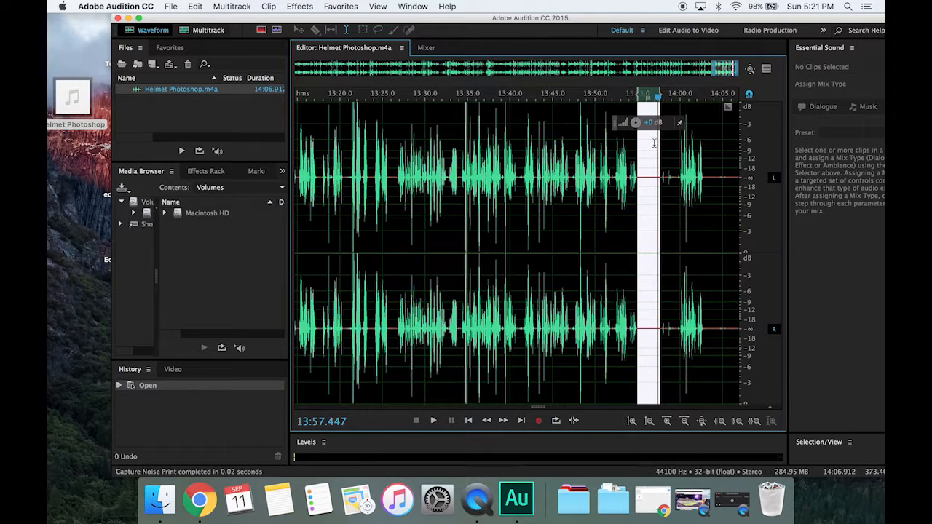
# Try to apply Noise Reduction to the entire file using the captured noise print and the default preset
pyautogui.click(604, 150)
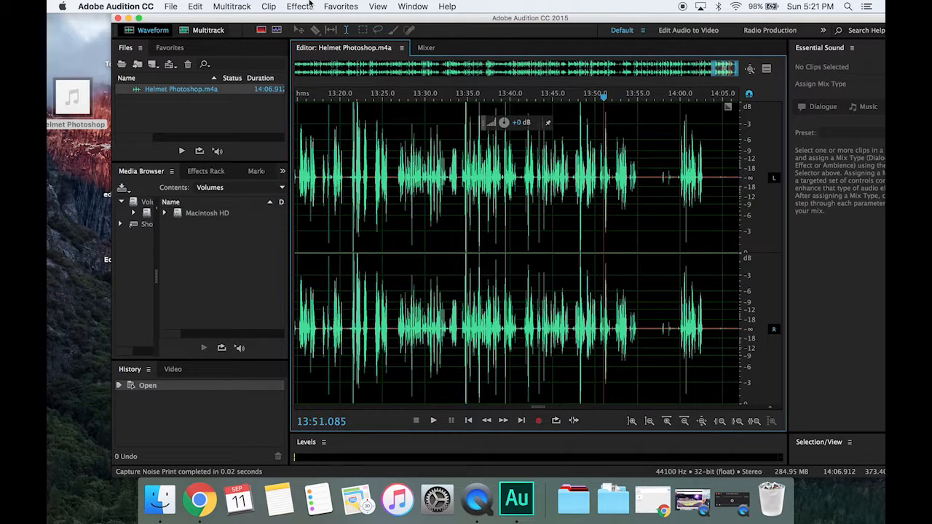
pyautogui.click(309, 6)
pyautogui.moveTo(373, 196)
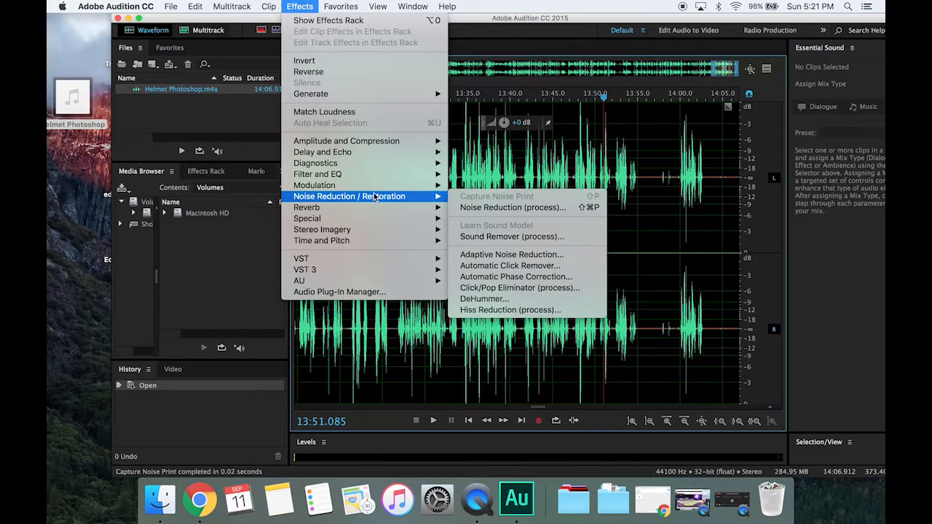
pyautogui.click(487, 210)
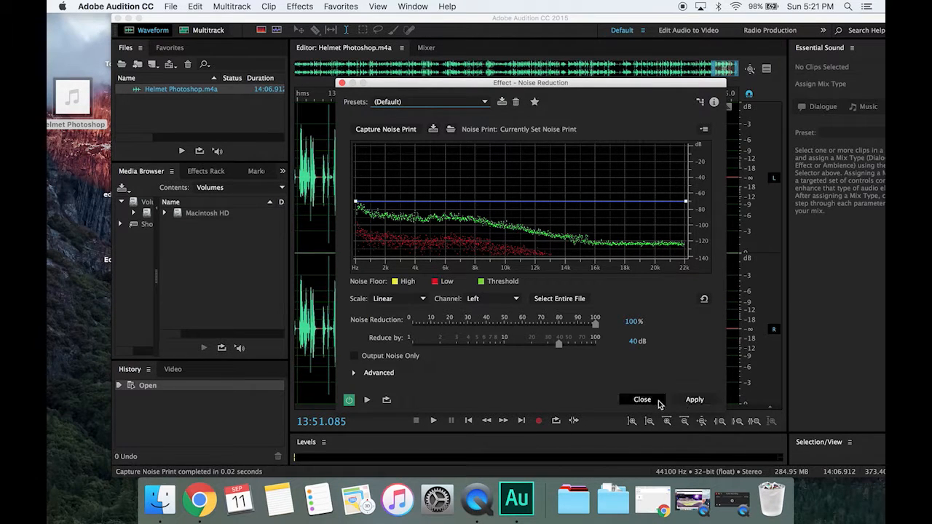
pyautogui.click(692, 400)
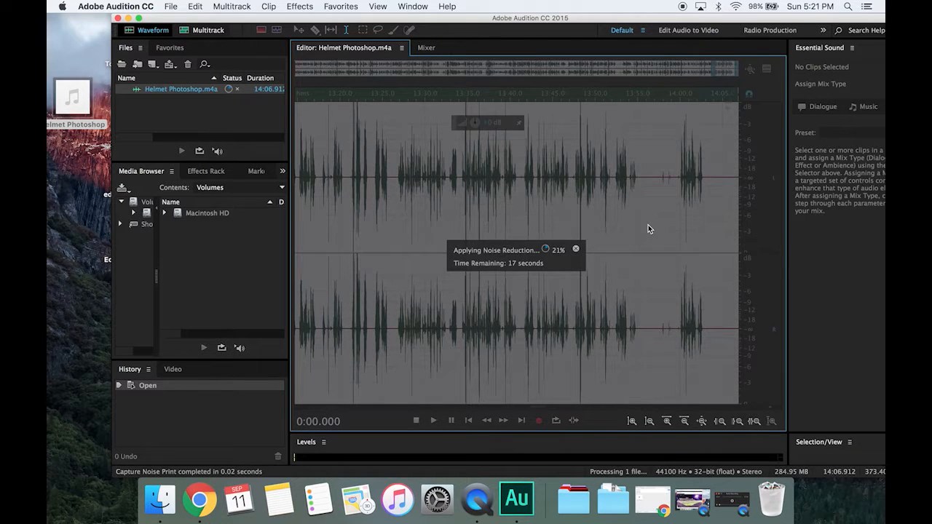
pyautogui.click(575, 249)
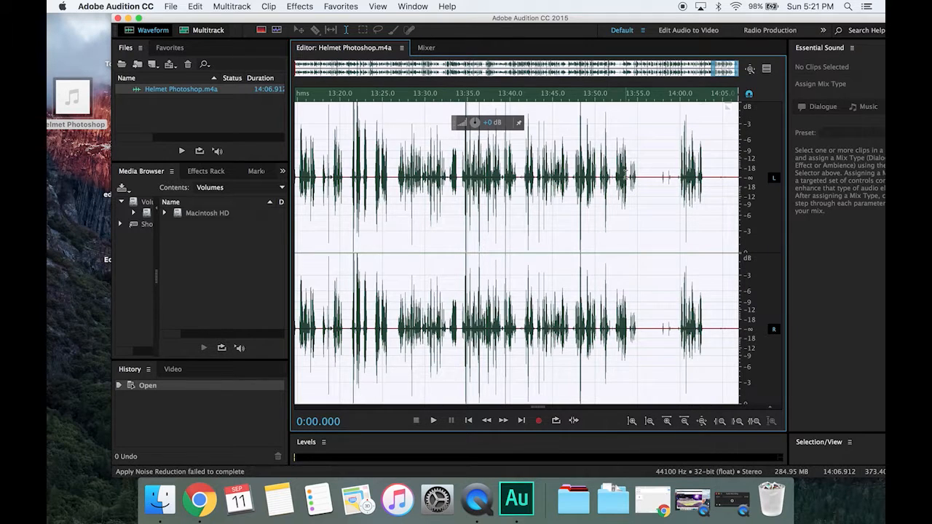
pyautogui.click(649, 179)
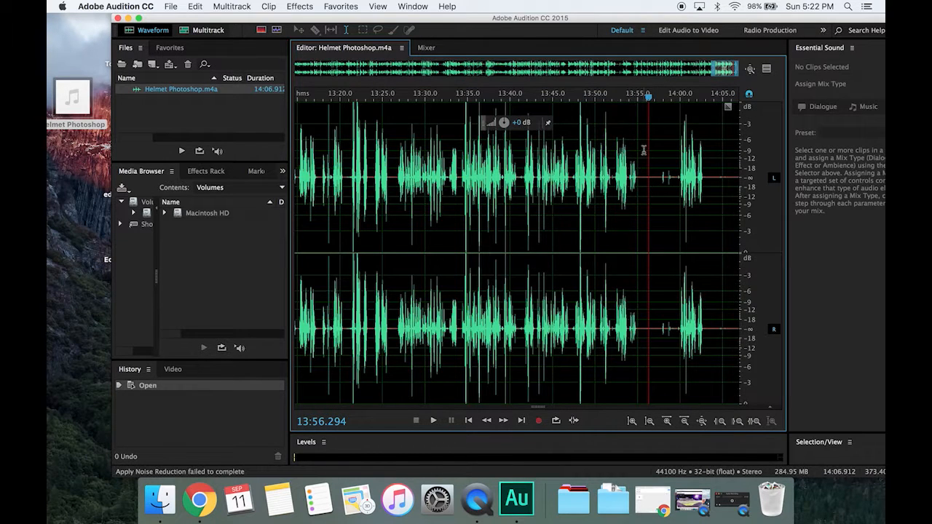
pyautogui.moveTo(712, 69); pyautogui.dragTo(281, 73)
pyautogui.moveTo(370, 127); pyautogui.dragTo(294, 126)
pyautogui.click(479, 168)
pyautogui.click(297, 165)
pyautogui.click(351, 167)
pyautogui.click(426, 161)
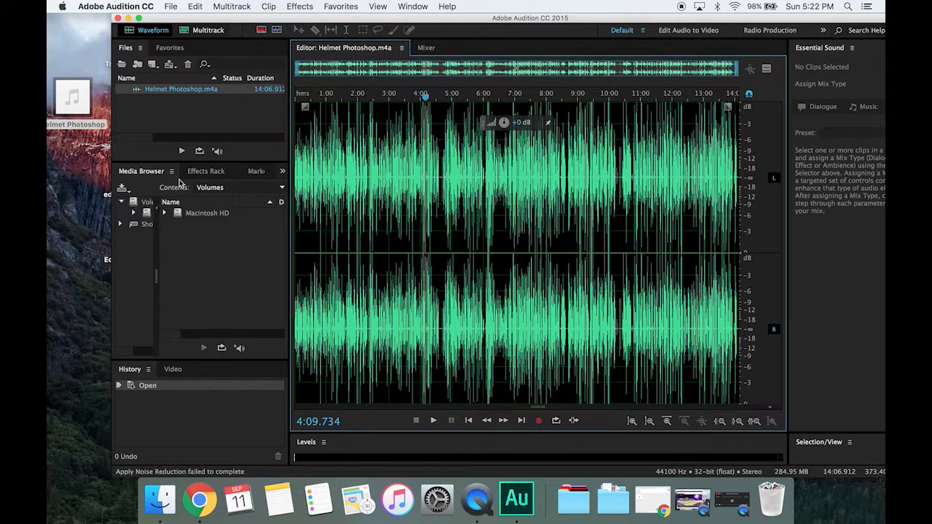
# Show the Effects Rack for the recording and look through the available effect categories
pyautogui.click(208, 173)
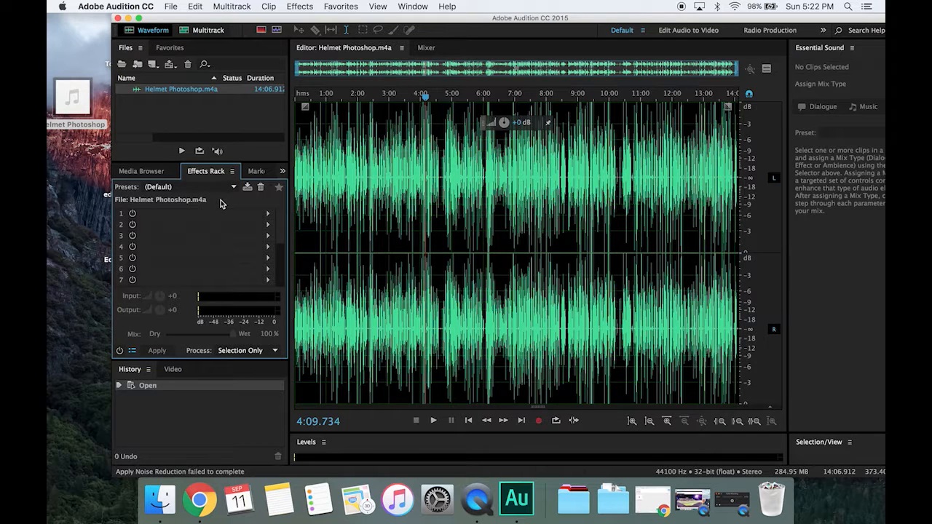
pyautogui.click(312, 5)
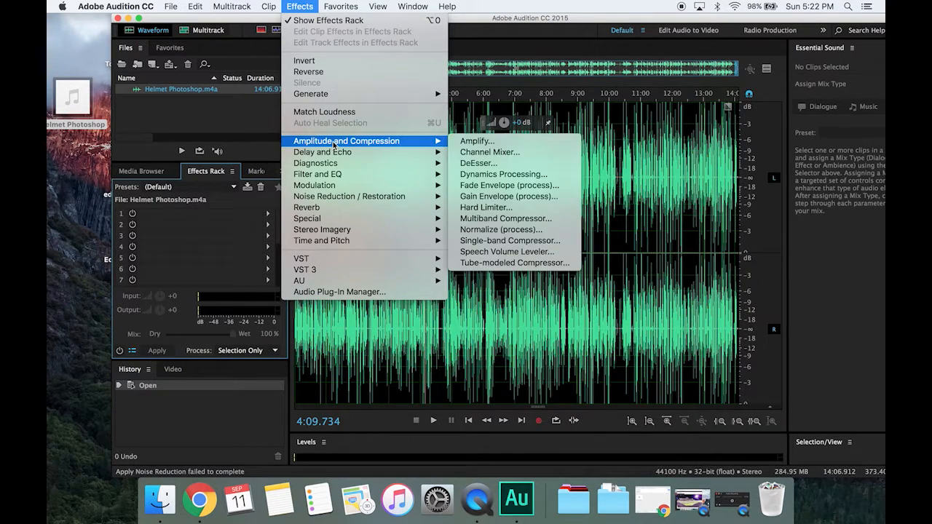
pyautogui.moveTo(331, 154)
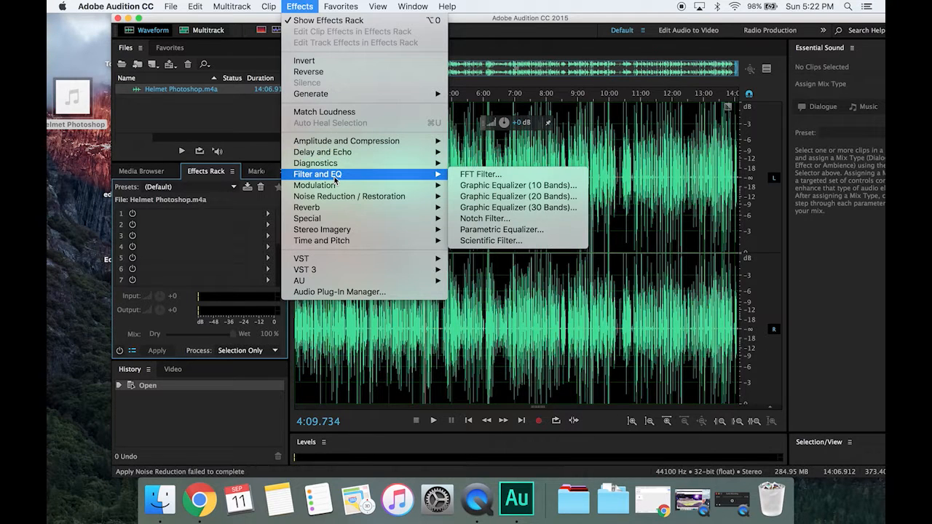
pyautogui.click(191, 218)
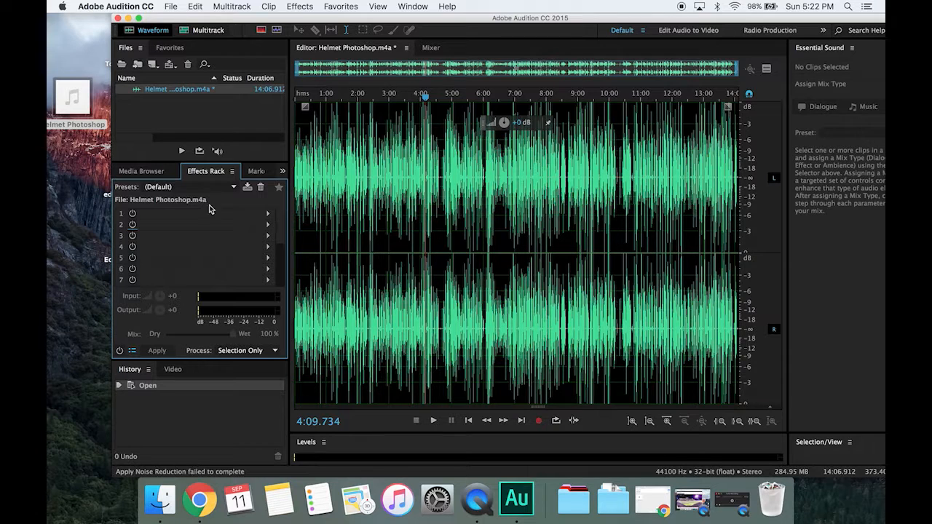
# Add a Dynamics Processing effect with the Voice Over preset in slot 1 of the Effects Rack
pyautogui.click(269, 215)
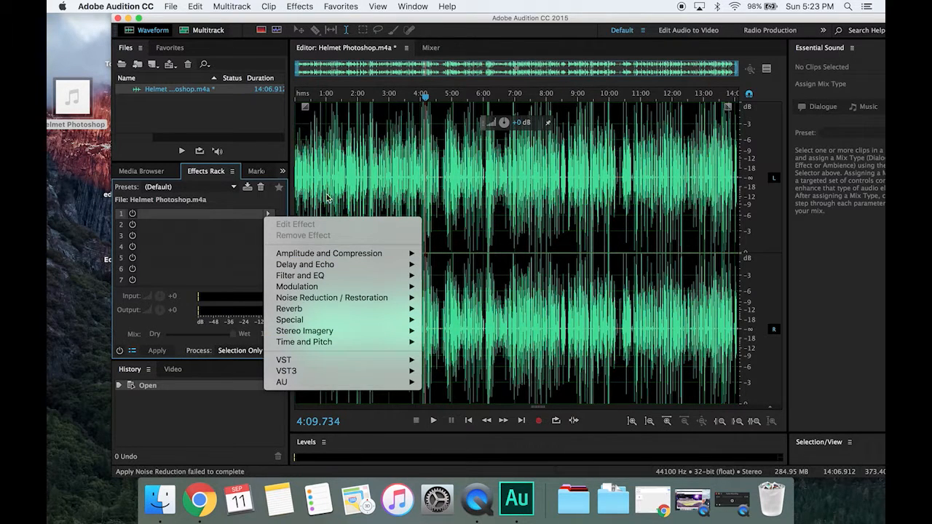
pyautogui.moveTo(318, 259)
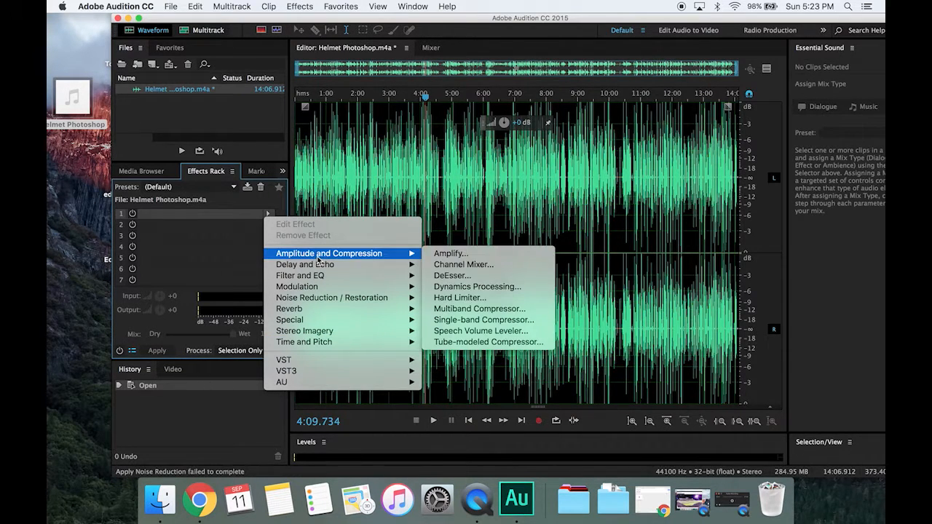
pyautogui.click(486, 289)
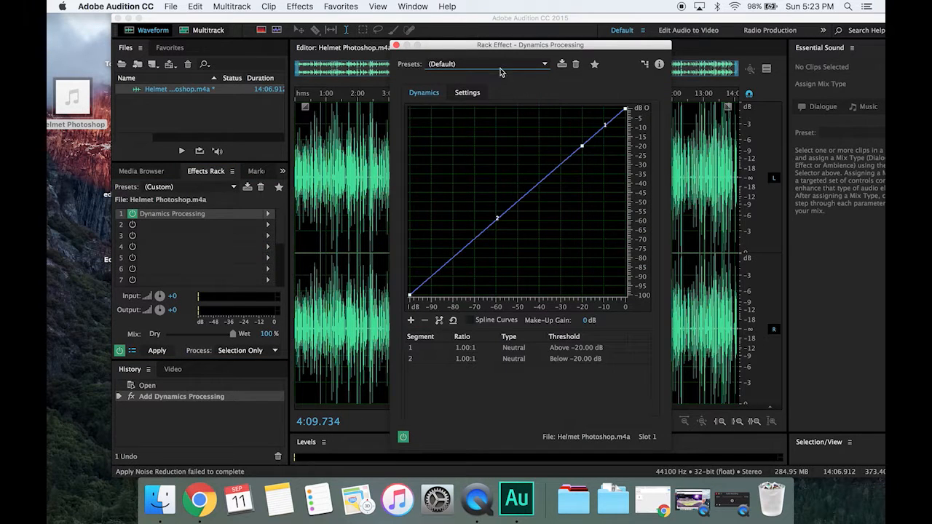
pyautogui.click(500, 66)
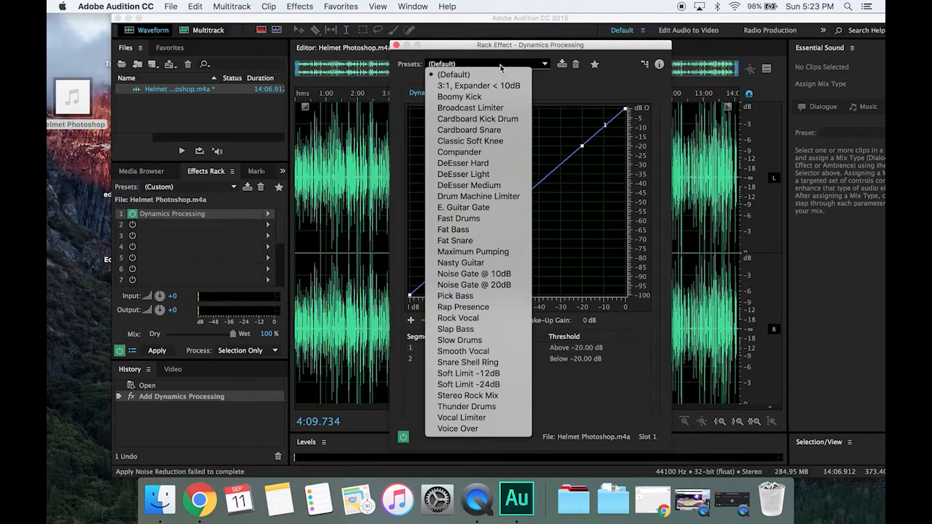
pyautogui.click(476, 428)
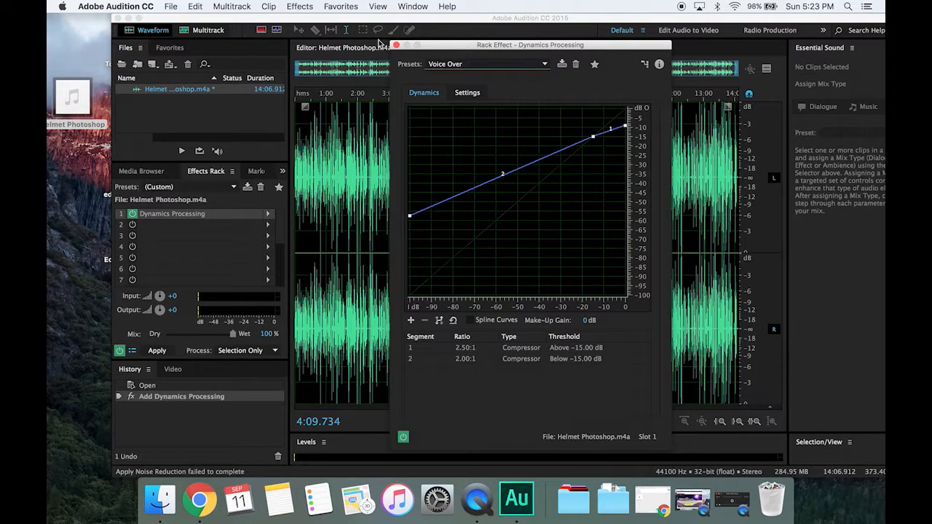
pyautogui.click(396, 45)
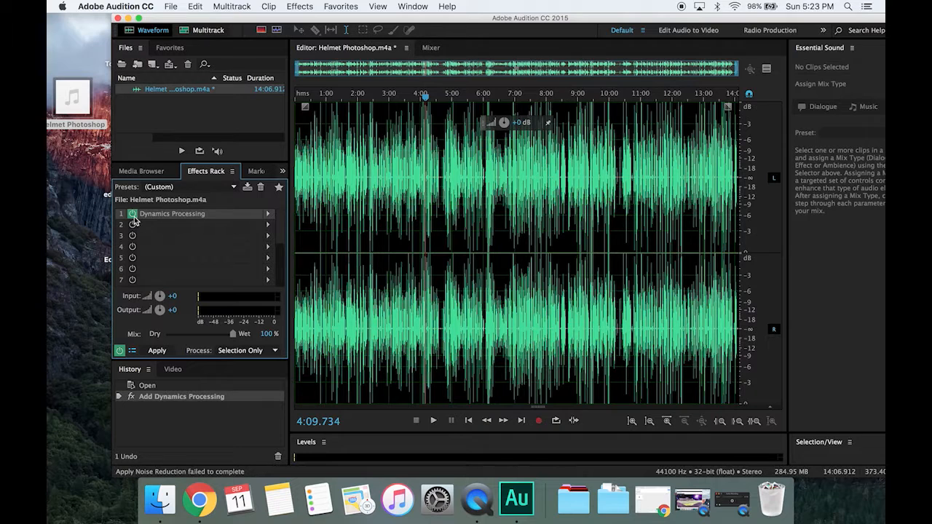
# Switch the Dynamics Processing effect in slot 1 off and on several times, leaving it enabled
pyautogui.click(134, 217)
pyautogui.click(134, 217)
pyautogui.click(134, 217)
pyautogui.click(134, 217)
pyautogui.click(134, 217)
pyautogui.click(134, 217)
pyautogui.click(134, 217)
pyautogui.click(134, 217)
# Add a Parametric Equalizer with the Loudness Maximizer preset in slot 2 of the Effects Rack
pyautogui.click(268, 225)
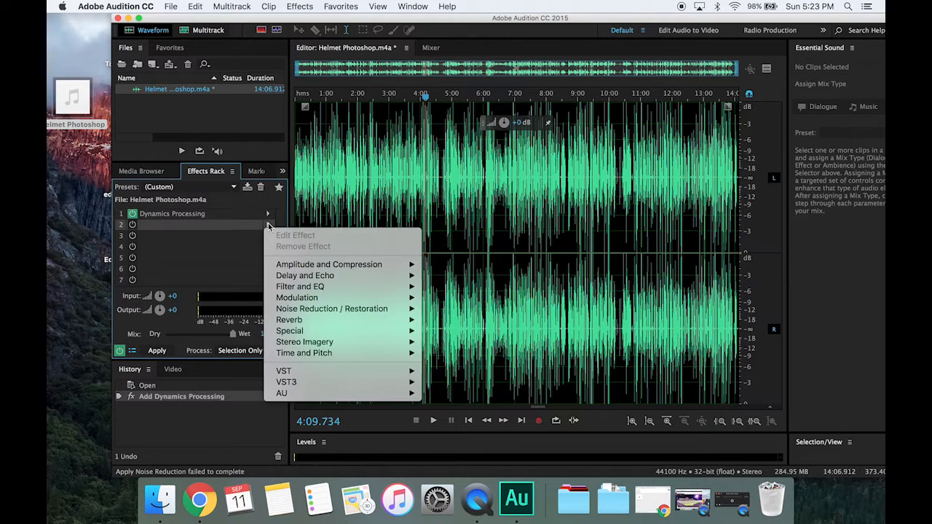
pyautogui.moveTo(329, 287)
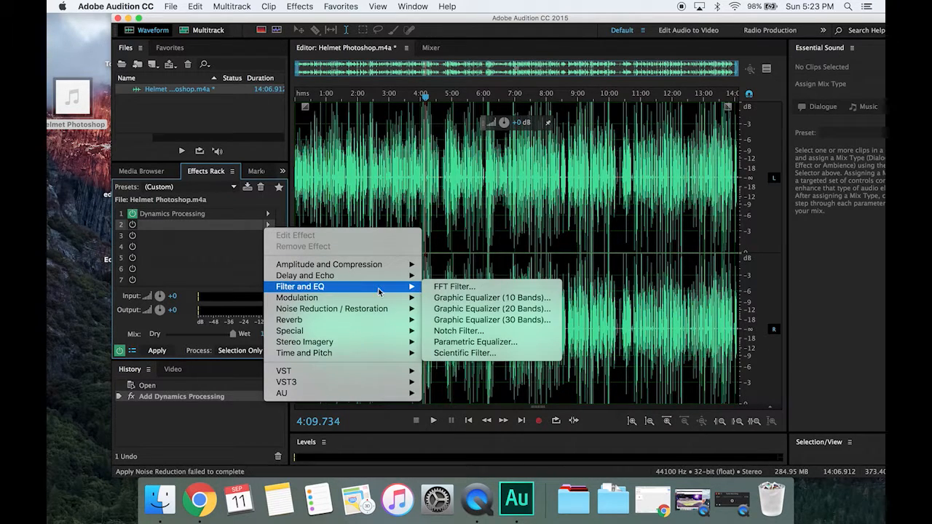
pyautogui.click(486, 343)
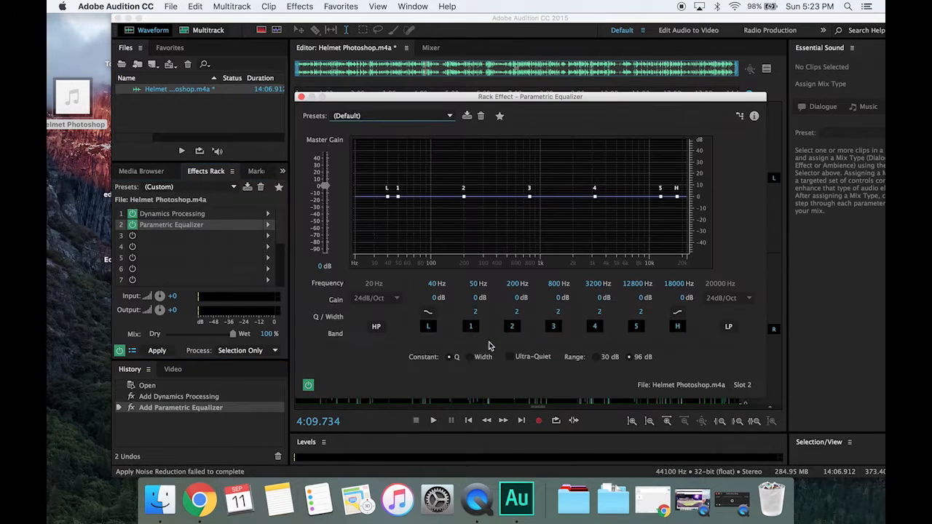
pyautogui.click(389, 117)
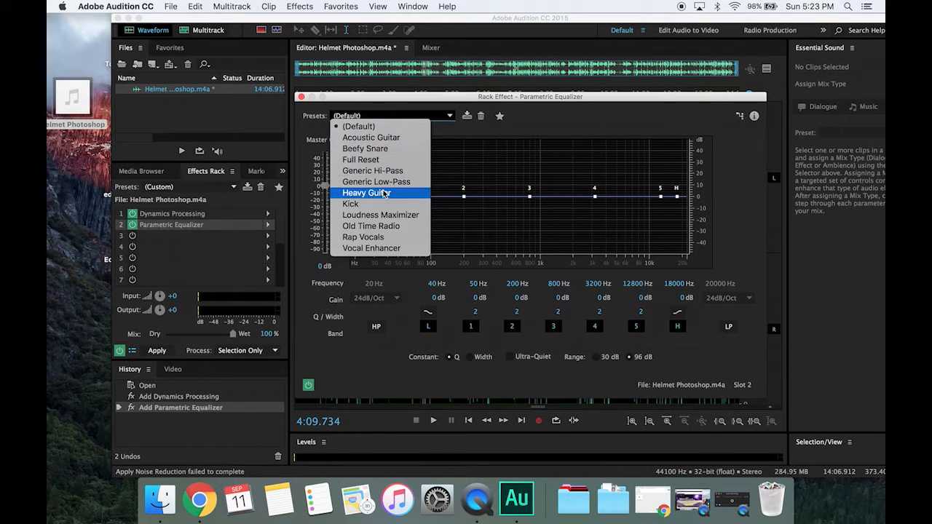
pyautogui.click(392, 215)
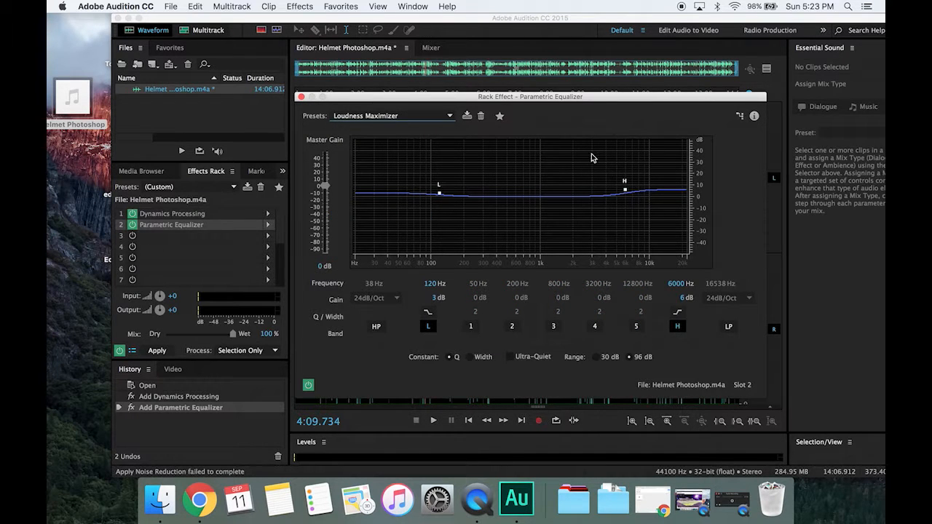
pyautogui.click(299, 96)
# Add a Graphic Equalizer (20 Bands) with the Vocal Magic (breath) preset in slot 3 of the Effects Rack
pyautogui.click(268, 236)
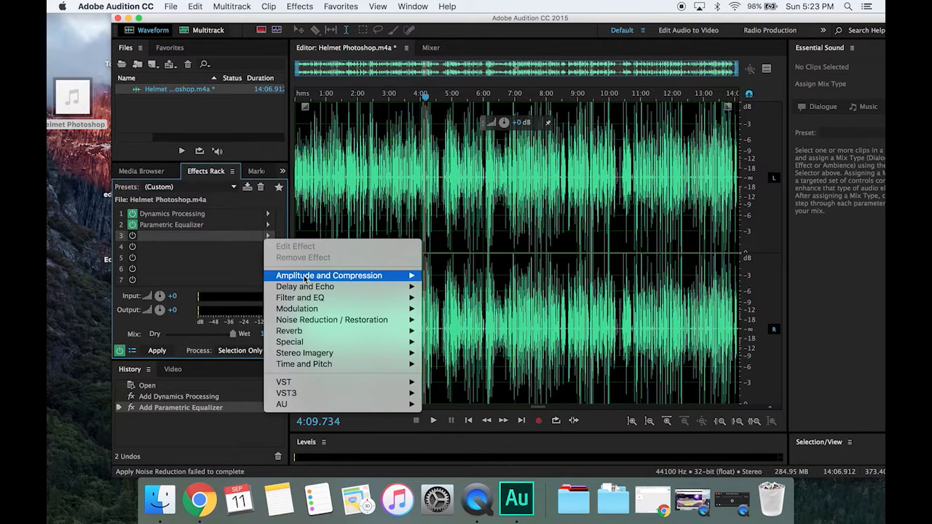
pyautogui.moveTo(377, 322)
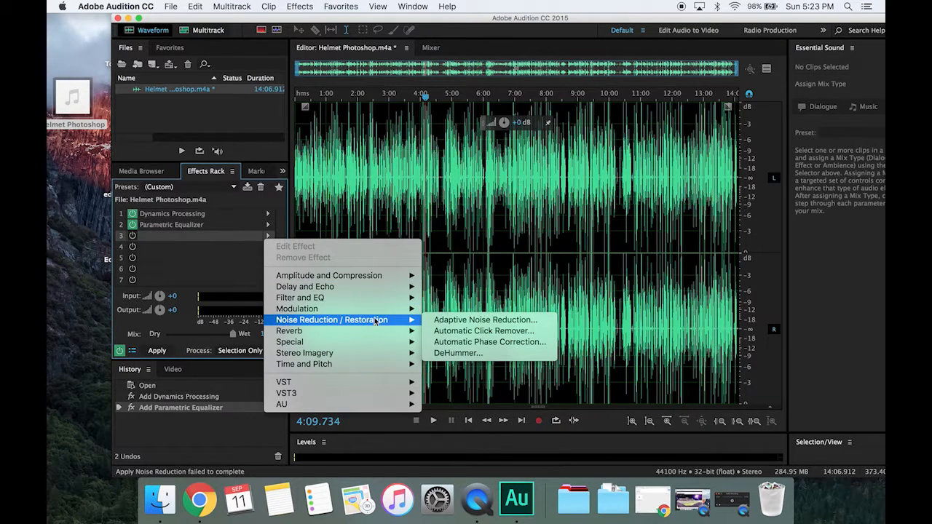
pyautogui.moveTo(381, 299)
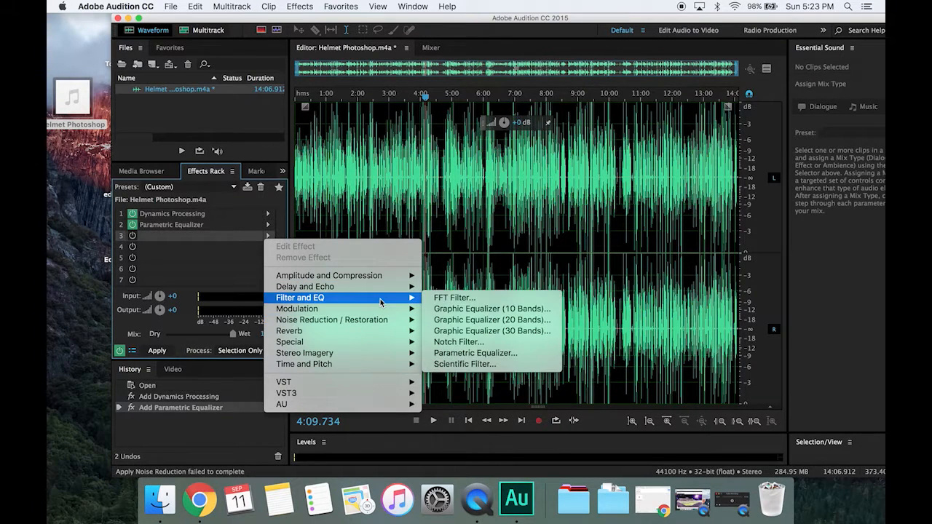
pyautogui.click(478, 320)
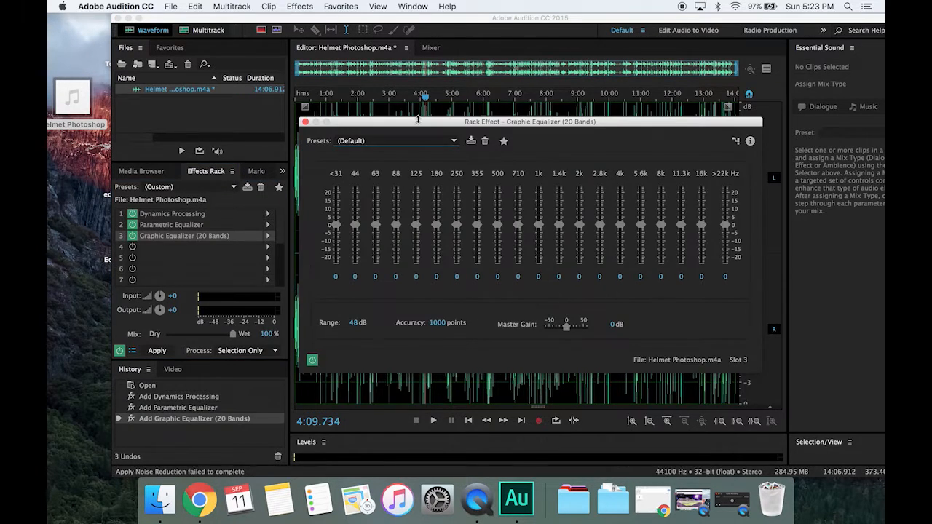
pyautogui.click(417, 141)
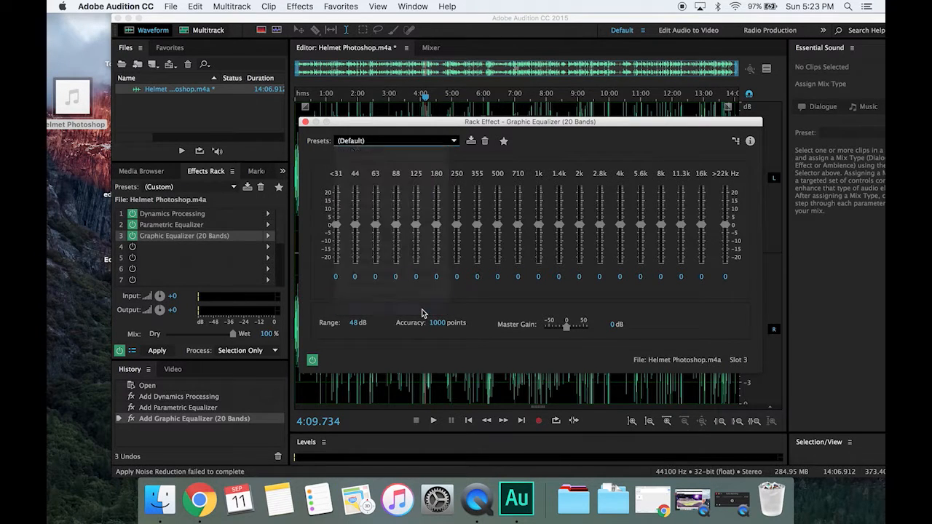
pyautogui.click(423, 306)
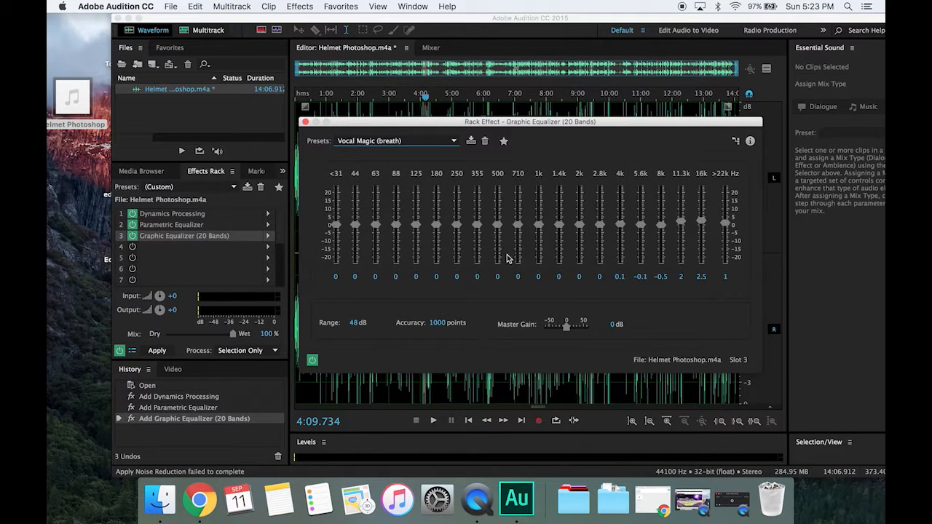
pyautogui.click(305, 122)
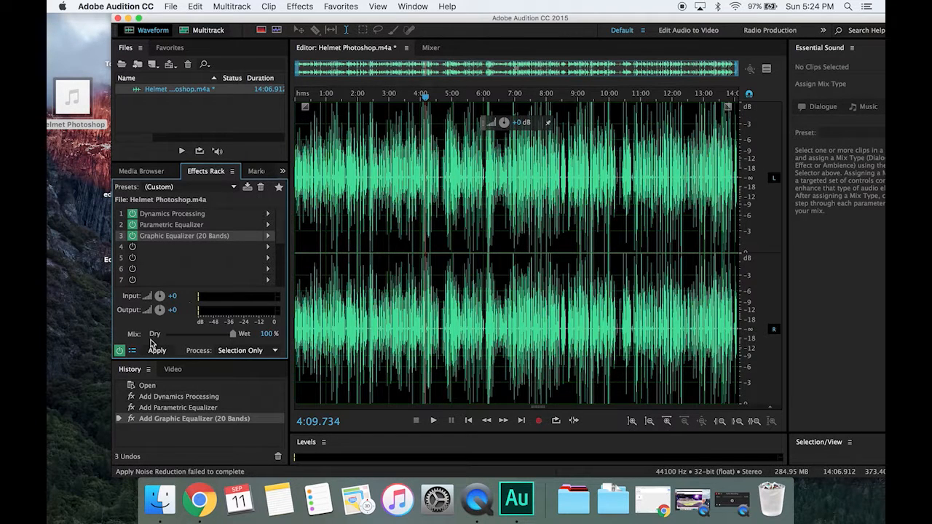
# Switch all rack effects off and back on, and apply the Effects Rack to the recording
pyautogui.click(117, 352)
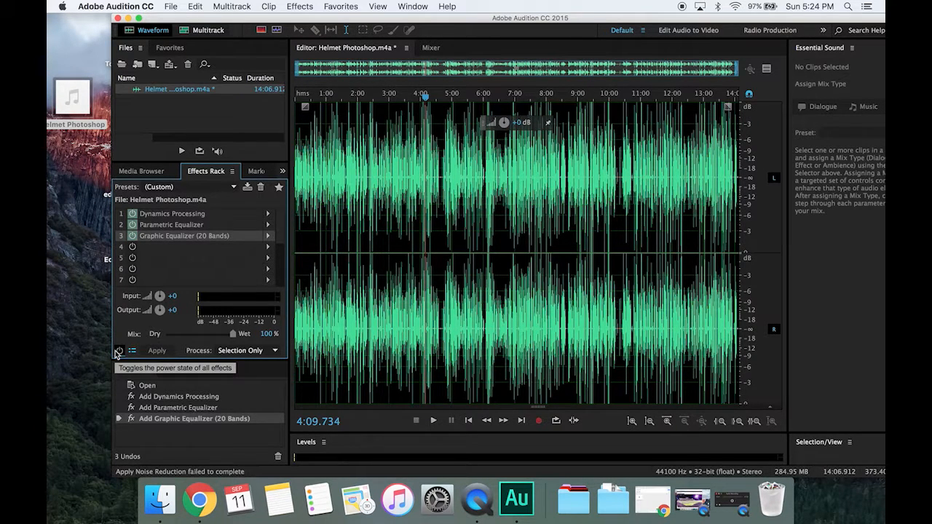
pyautogui.click(119, 351)
pyautogui.click(156, 351)
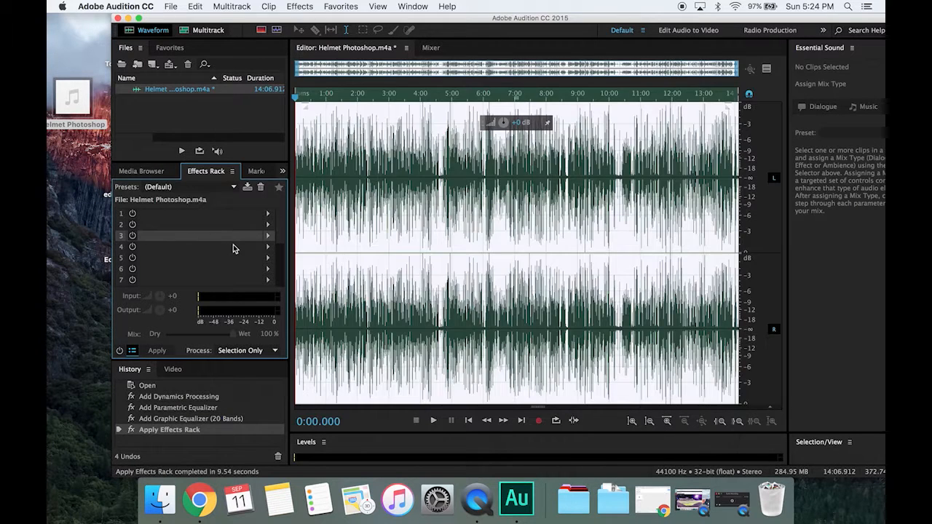
# Clear the waveform selection and play the first few seconds of the processed recording from the beginning
pyautogui.click(401, 187)
pyautogui.moveTo(451, 187); pyautogui.dragTo(273, 165)
pyautogui.click(308, 160)
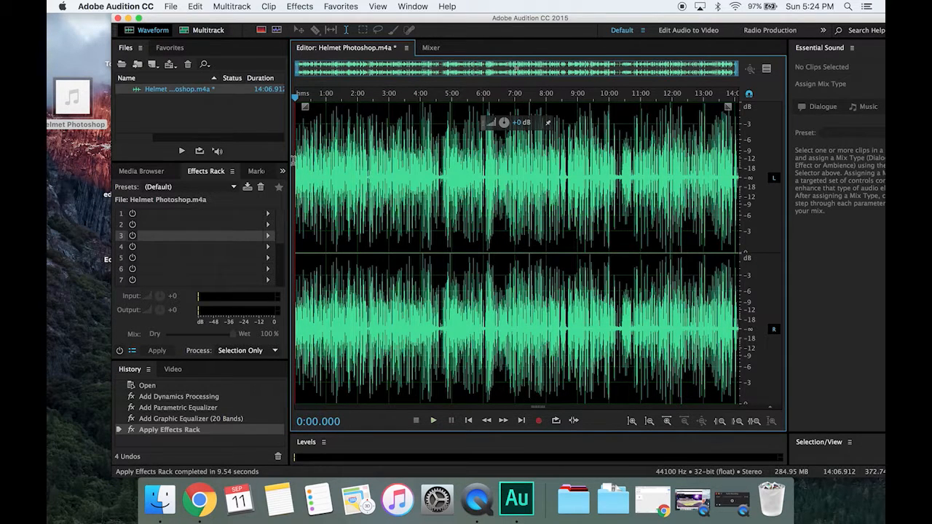
pyautogui.press('space')
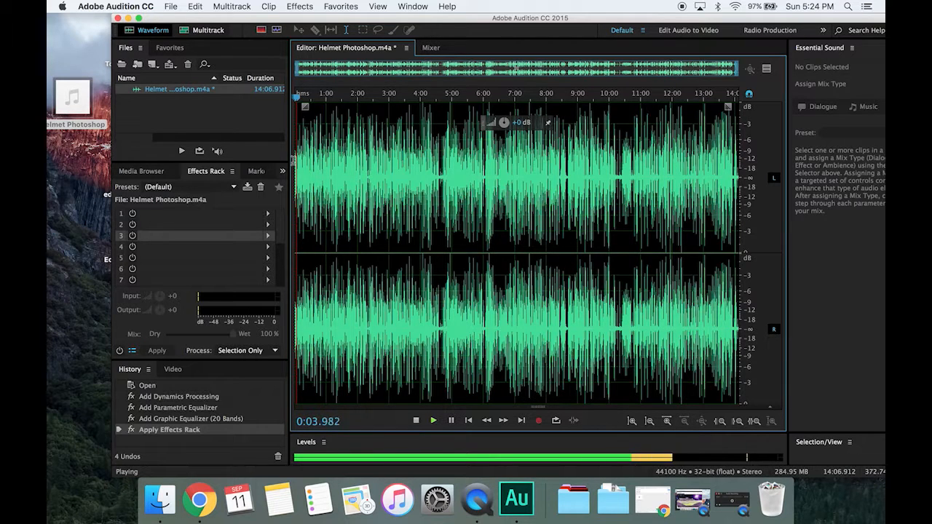
pyautogui.press('space')
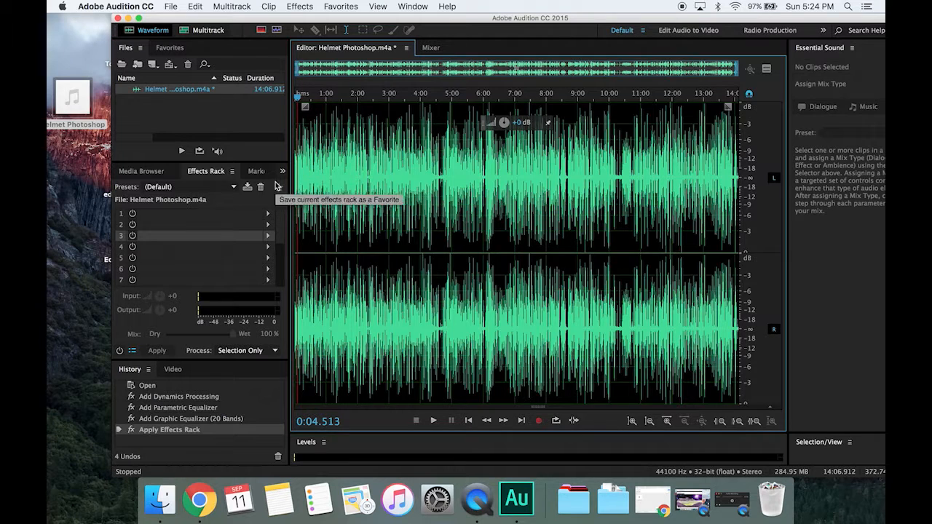
# Add a DeHummer effect with the default preset in slot 1 of the Effects Rack
pyautogui.click(267, 214)
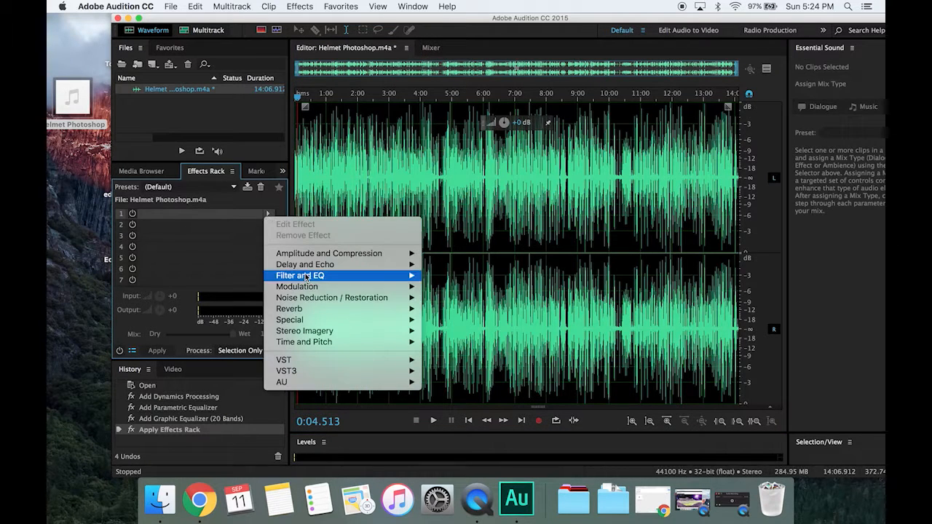
pyautogui.moveTo(318, 291)
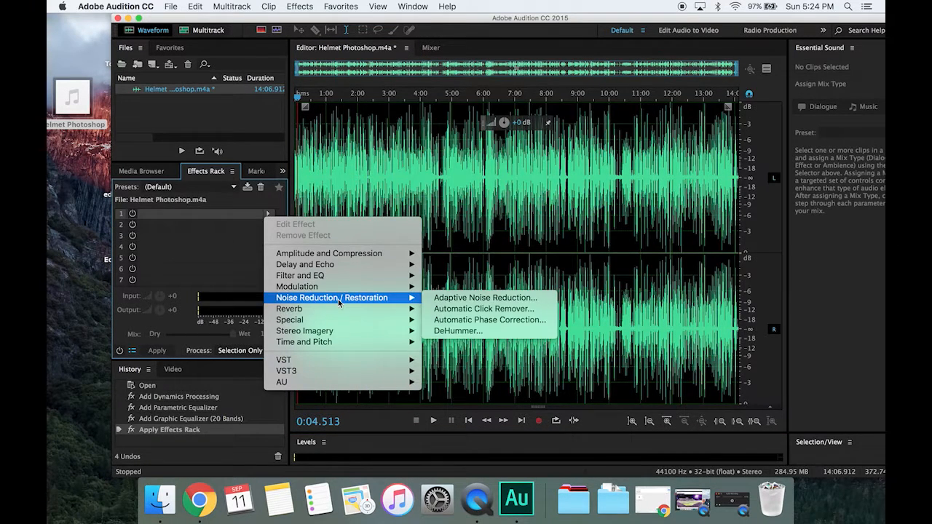
pyautogui.moveTo(356, 342)
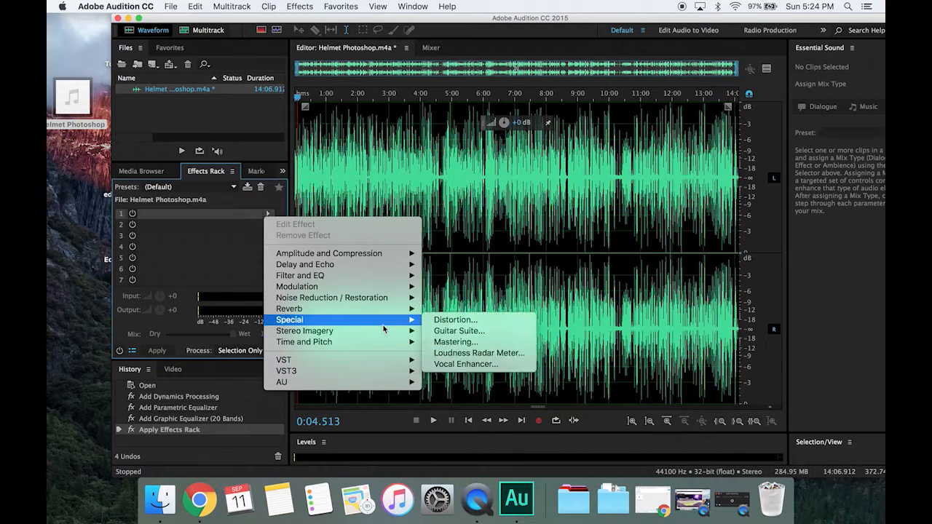
pyautogui.moveTo(398, 300)
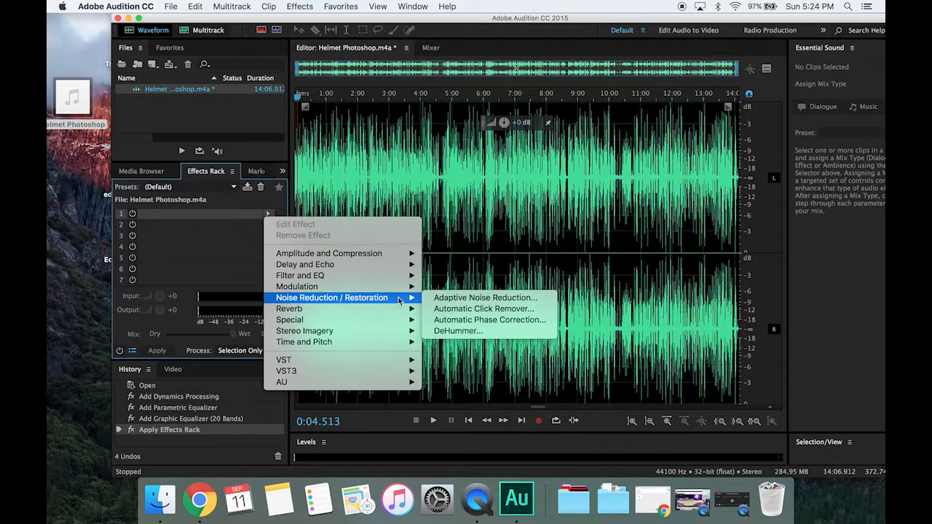
pyautogui.click(457, 332)
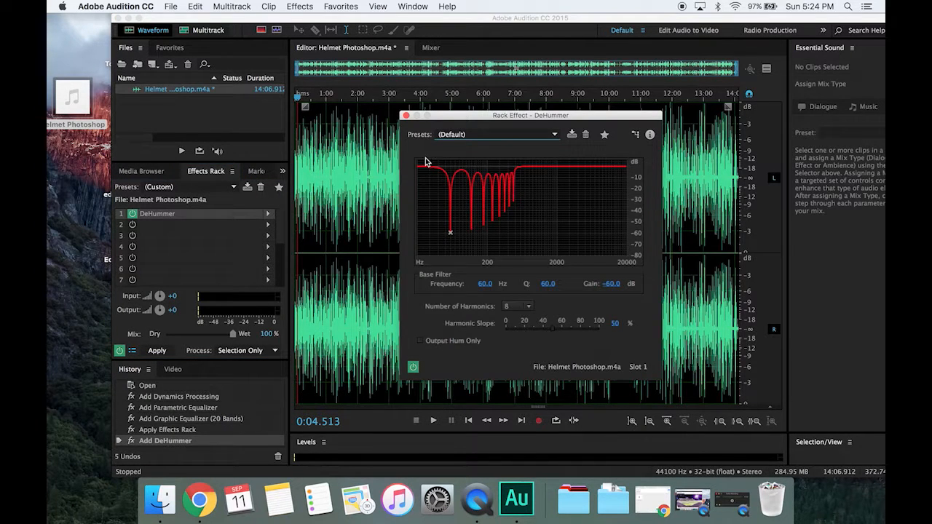
pyautogui.click(406, 115)
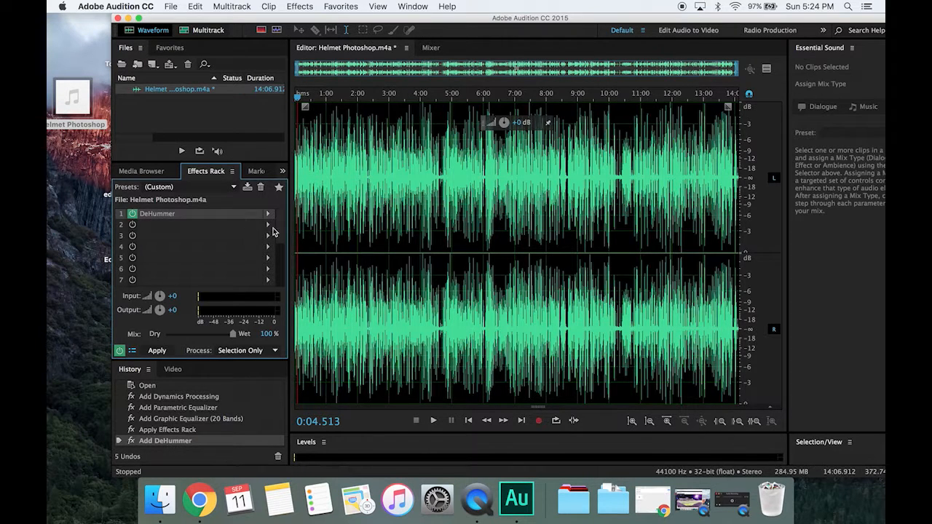
# Add an Amplify effect in slot 2 of the Effects Rack and check its gain presets, keeping the default
pyautogui.click(268, 225)
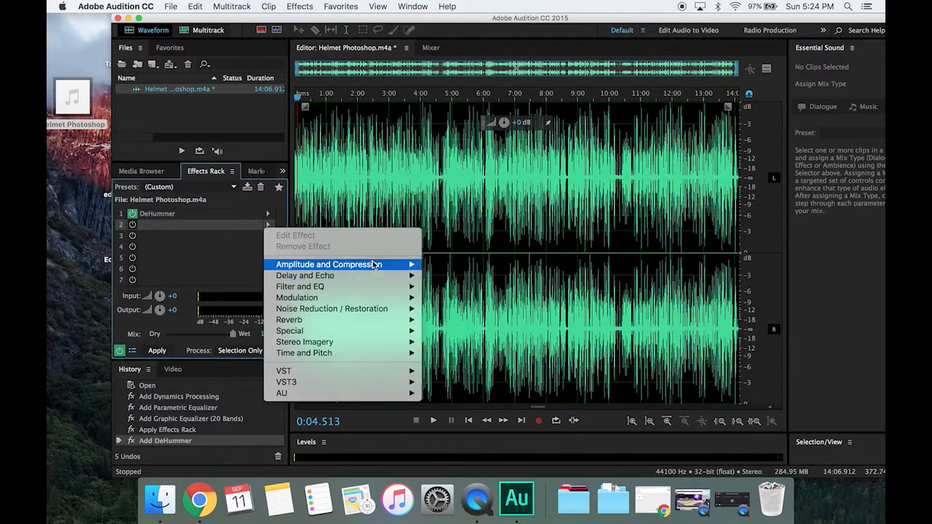
pyautogui.moveTo(379, 266)
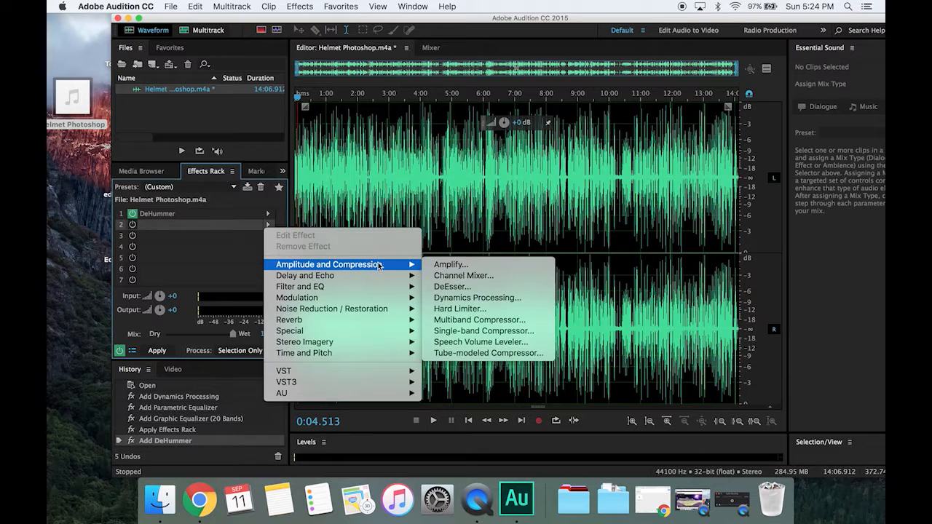
pyautogui.click(508, 271)
pyautogui.click(522, 196)
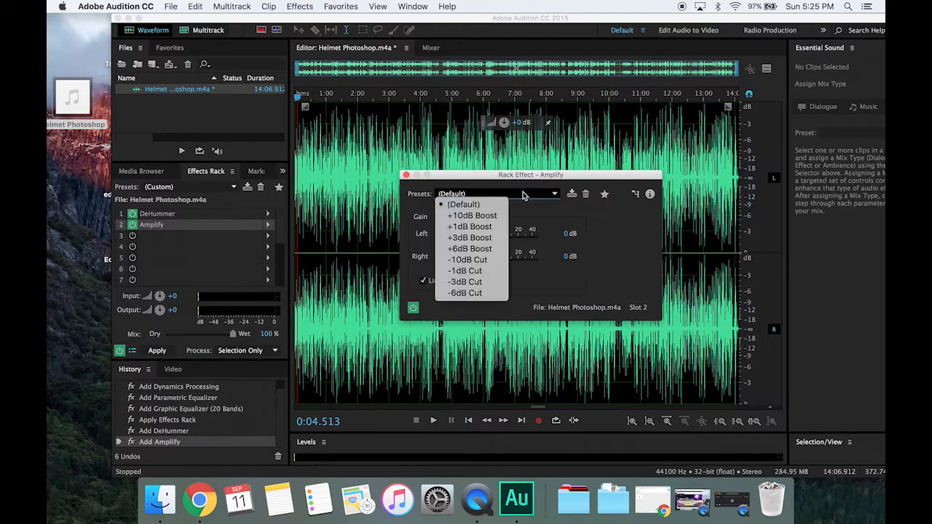
pyautogui.click(523, 195)
pyautogui.click(523, 195)
pyautogui.click(523, 195)
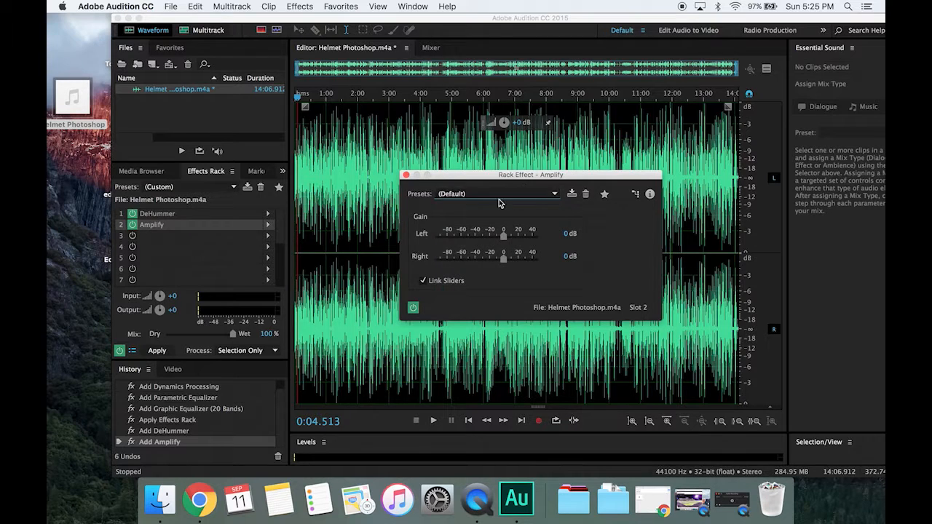
pyautogui.click(406, 175)
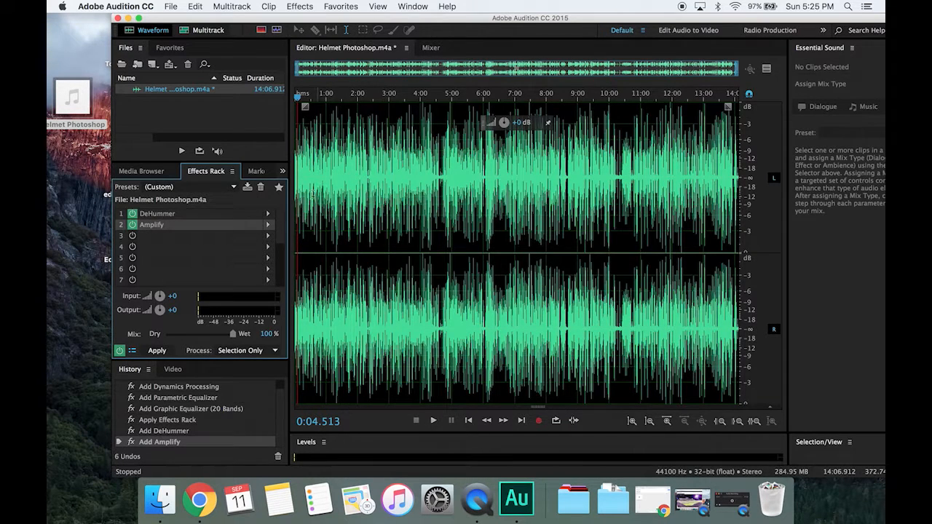
# Fill slot 2 with a Graphic Equalizer (10 Bands) using the Vocal Presence - Boost preset instead of Amplify, and apply the Effects Rack
pyautogui.click(270, 225)
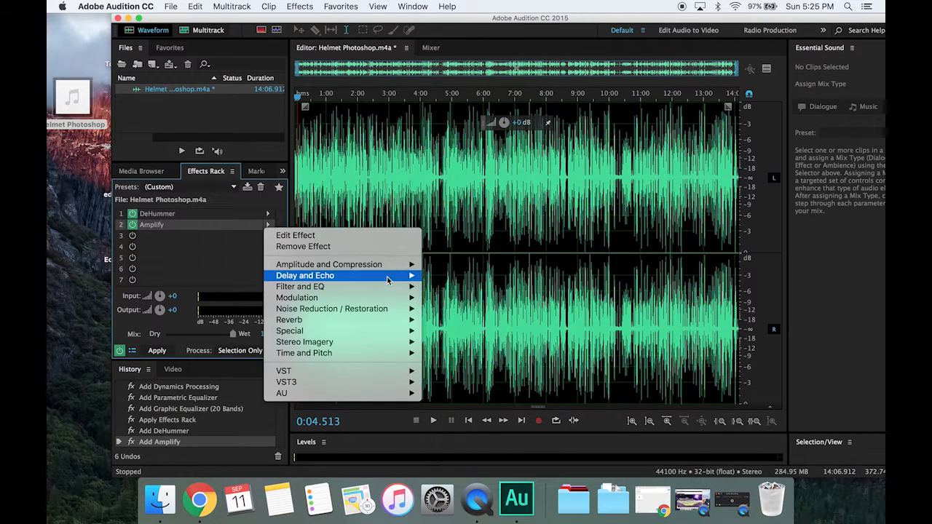
pyautogui.moveTo(394, 289)
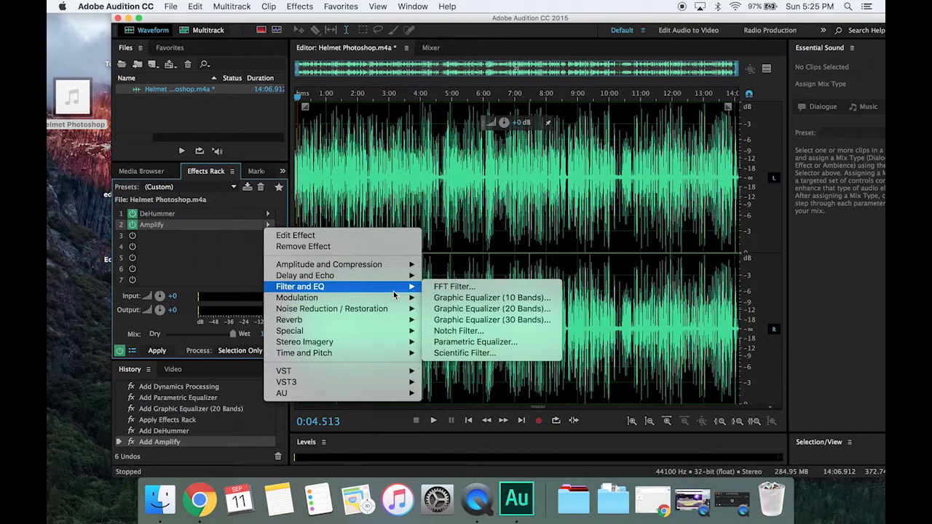
pyautogui.click(485, 299)
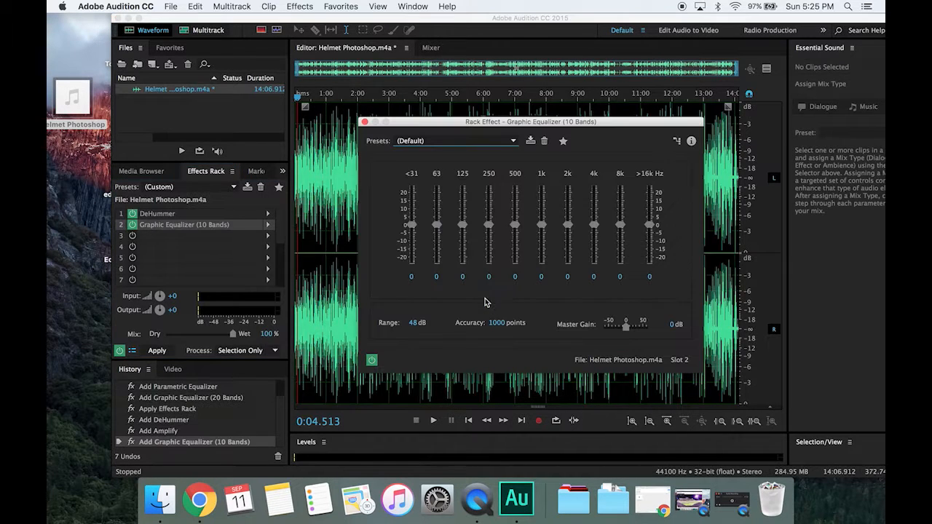
pyautogui.click(430, 141)
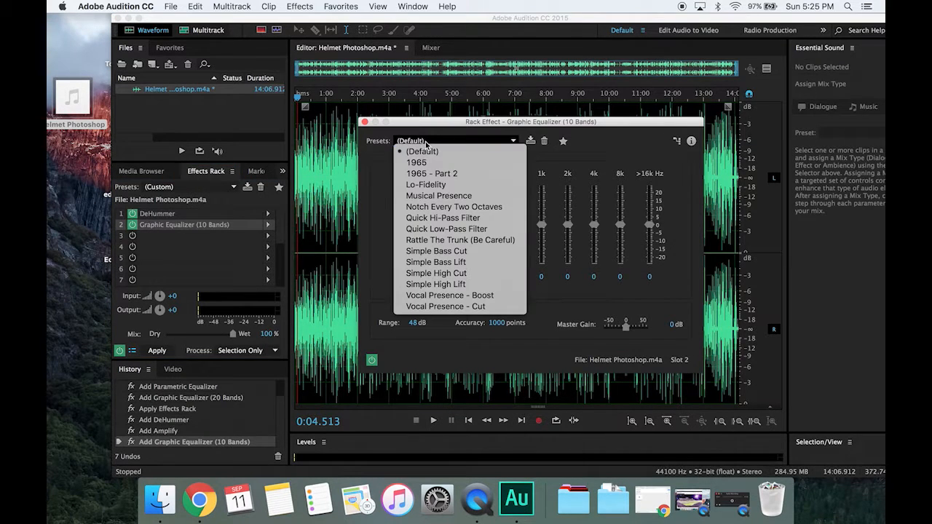
pyautogui.click(480, 295)
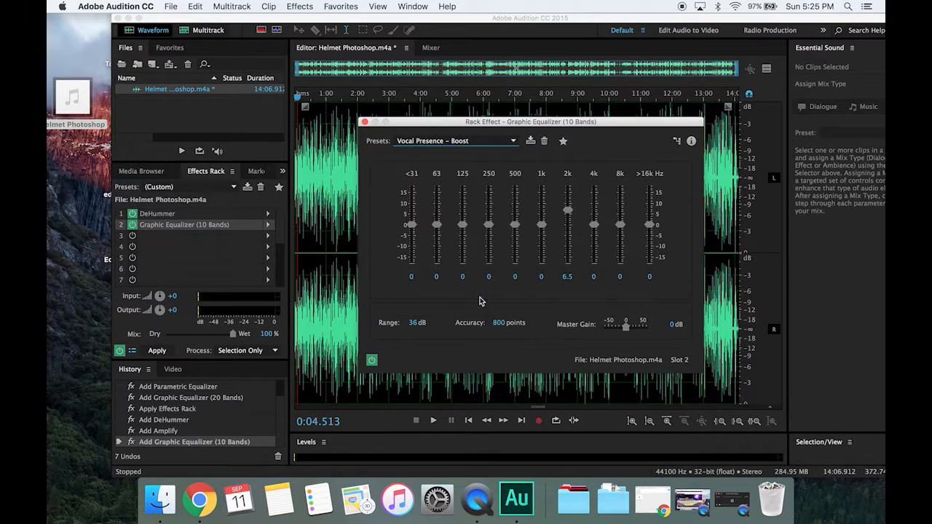
pyautogui.click(364, 122)
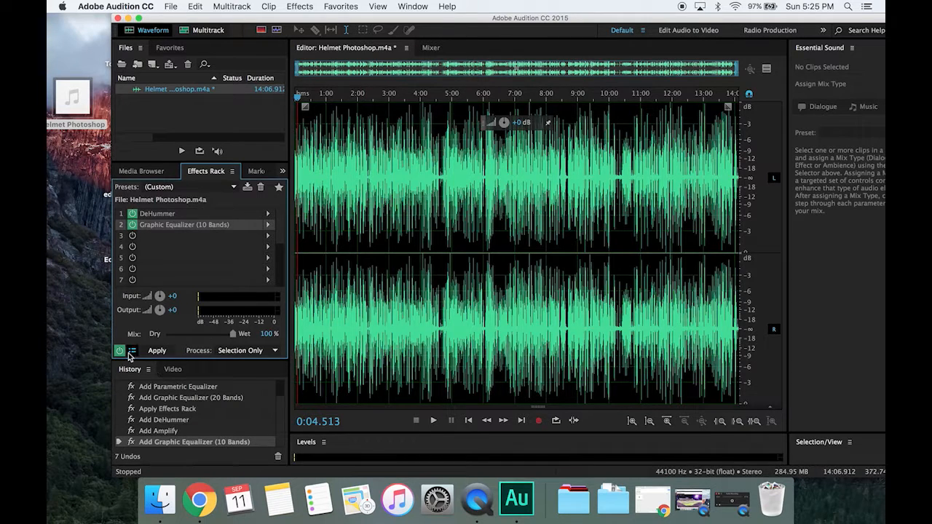
pyautogui.click(155, 350)
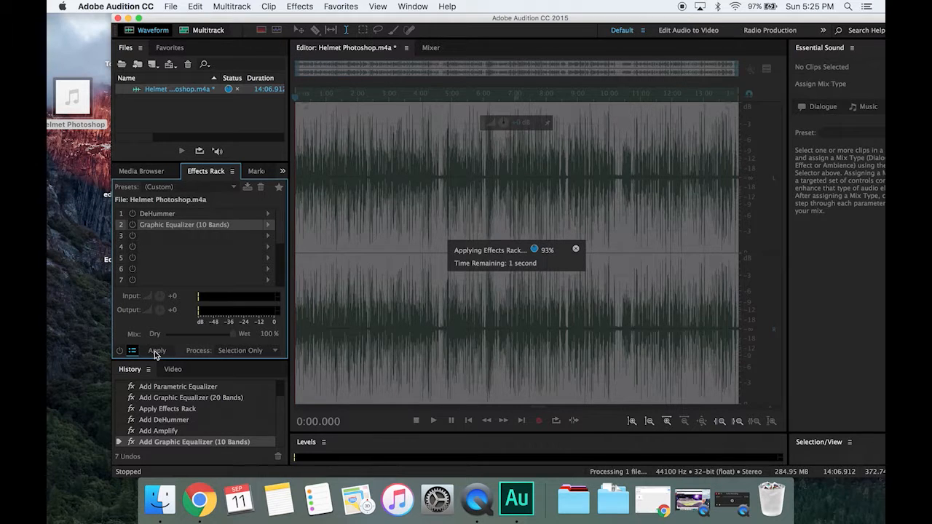
# Play about the first nine seconds of the recording to hear the applied DeHummer and 10-band equalizer effects
pyautogui.press('space')
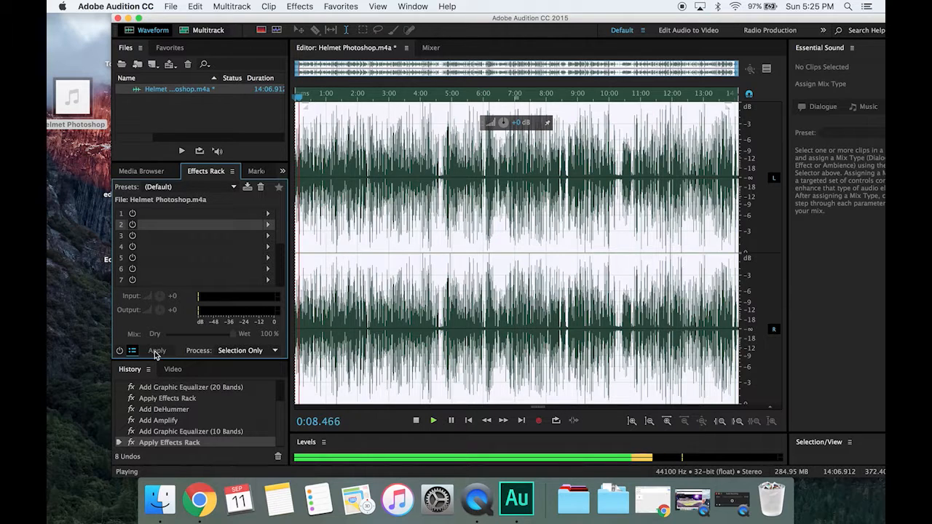
pyautogui.press('space')
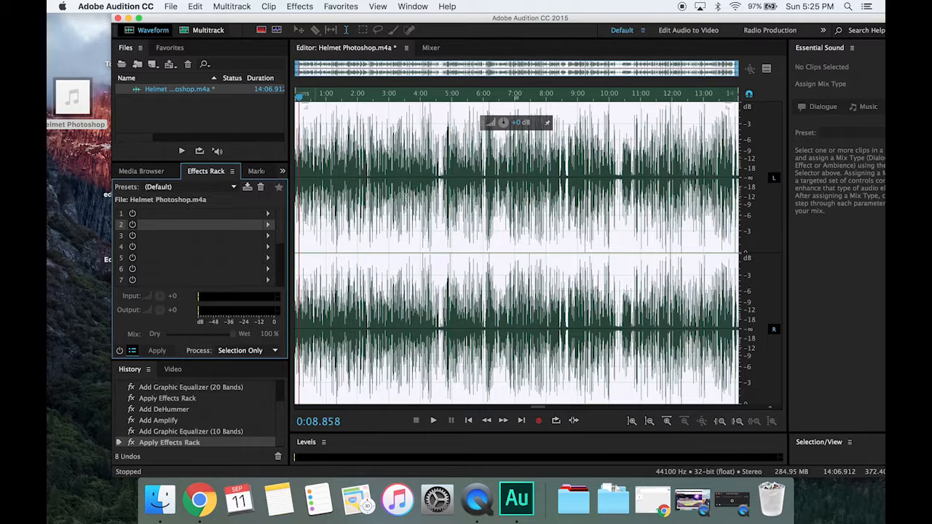
# Export the processed recording to the Desktop as a Wave PCM file named Helmet Photoshop (Audtion).wav
pyautogui.click(171, 6)
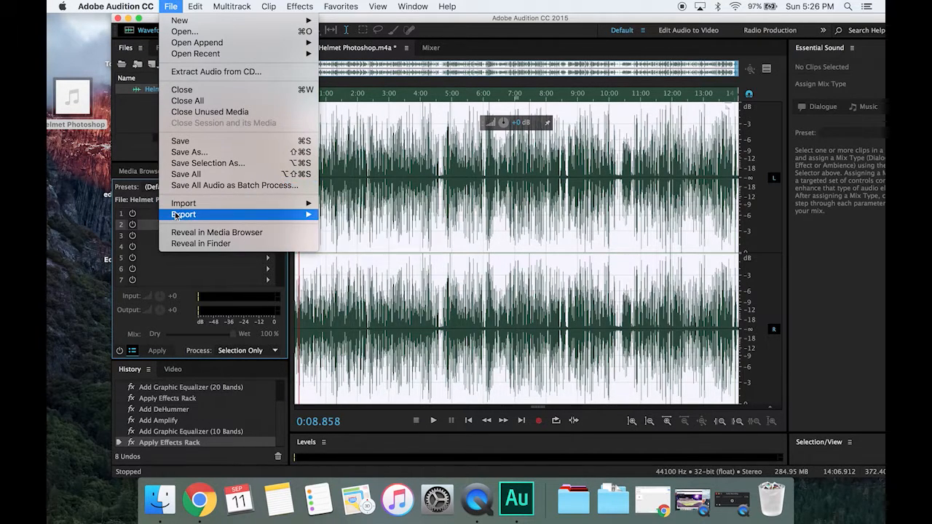
pyautogui.moveTo(184, 215)
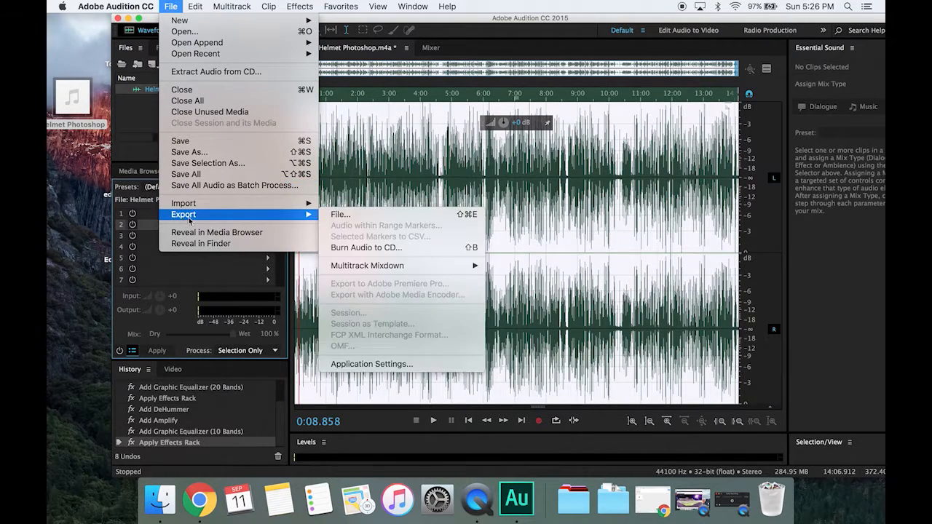
pyautogui.click(368, 217)
pyautogui.click(552, 184)
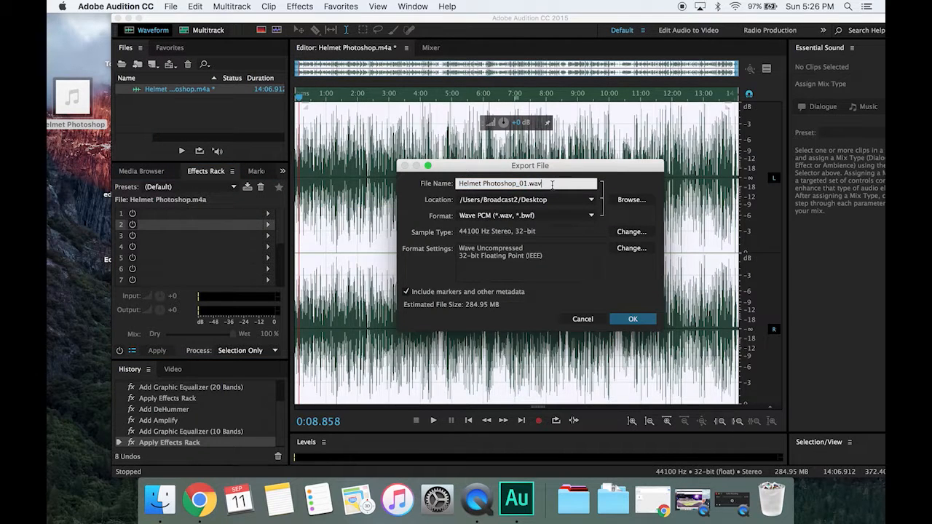
pyautogui.moveTo(529, 184); pyautogui.dragTo(456, 185)
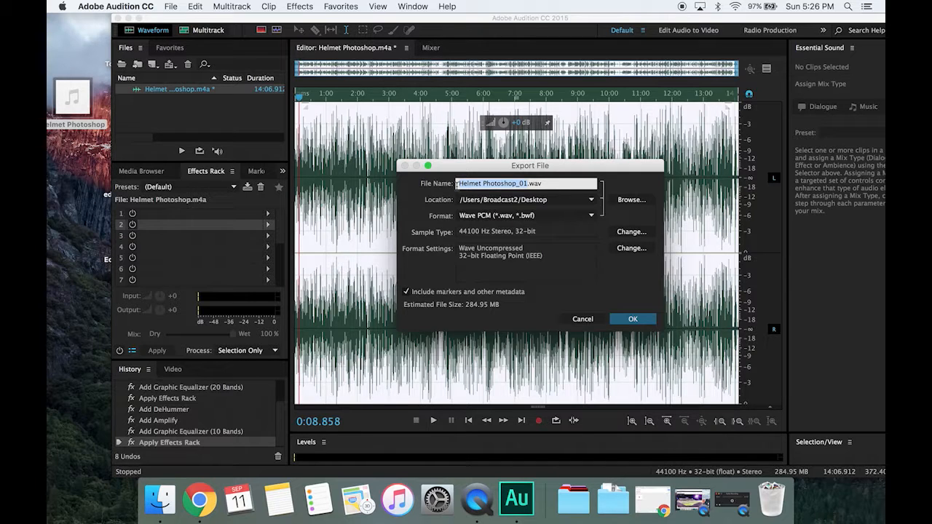
pyautogui.click(527, 184)
pyautogui.press('BackSpace')
pyautogui.press('BackSpace')
pyautogui.press('BackSpace')
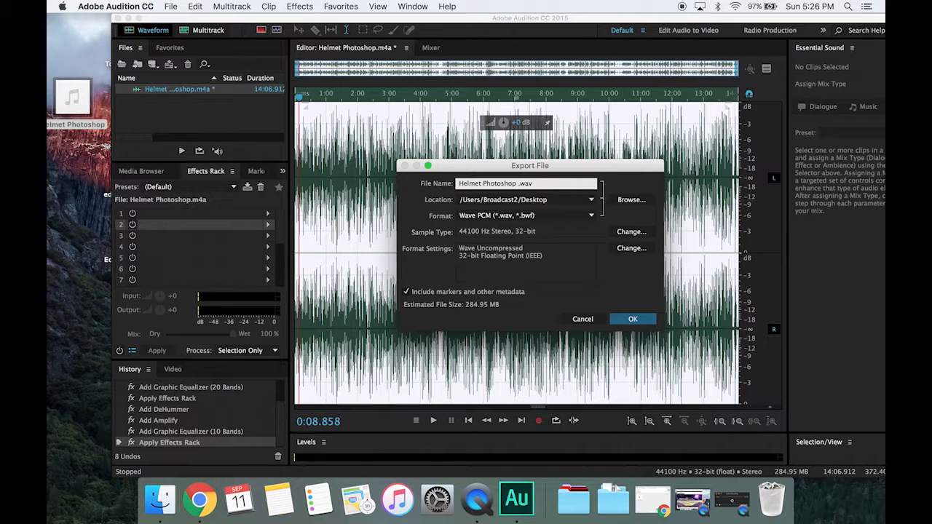
pyautogui.write('(Audtion)')
pyautogui.click(634, 321)
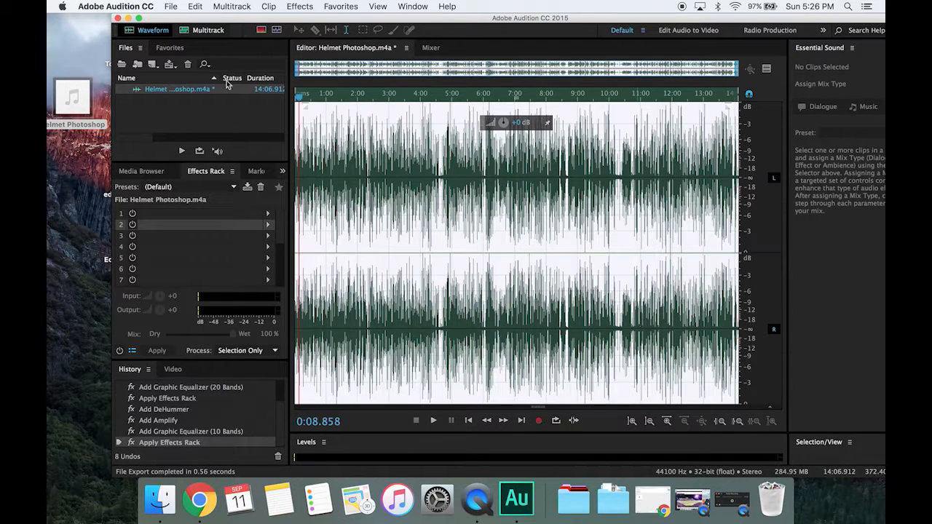
# Minimize the Audition window and select the exported Helmet Photoshop (Audtion).wav on the desktop
pyautogui.click(128, 20)
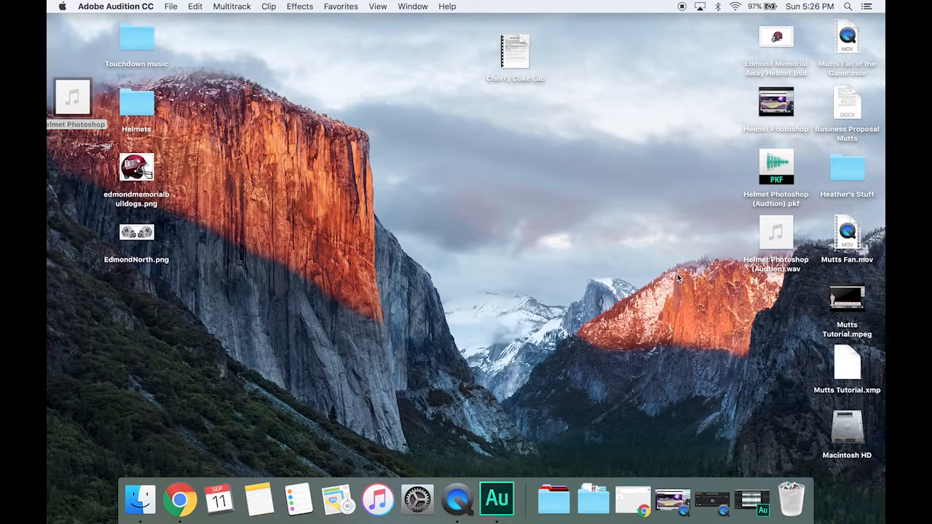
pyautogui.click(763, 241)
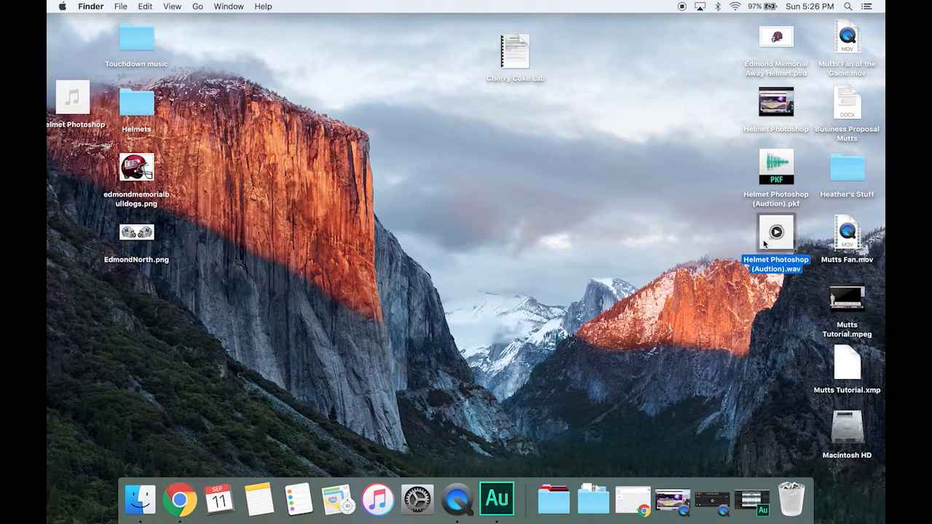